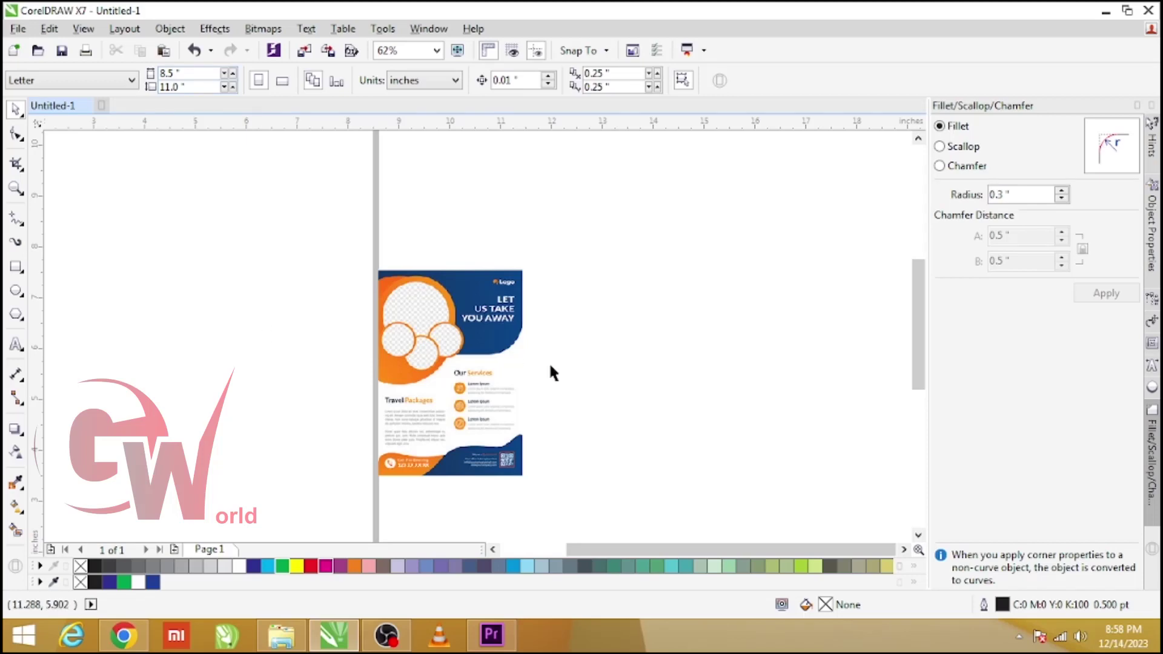
Step: Draw a tall page rectangle and a shorter header rectangle across its top
{"action": "scroll", "coordinate": [550, 367], "scroll_direction": "left", "scroll_amount": 3}
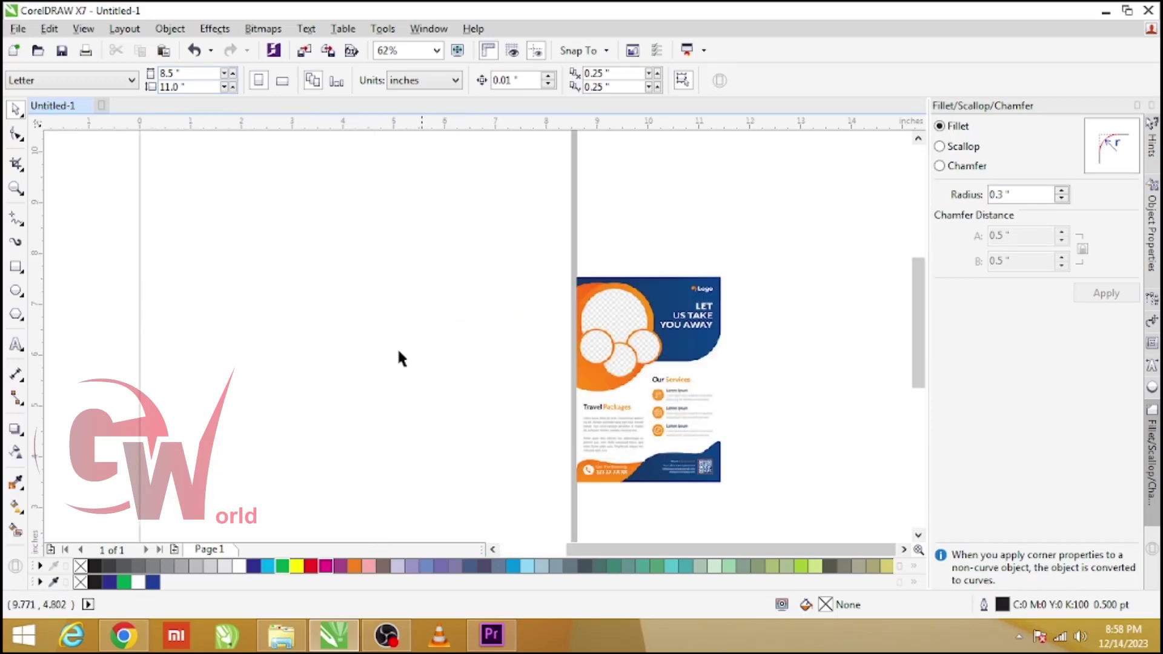
{"action": "left_click", "coordinate": [16, 267]}
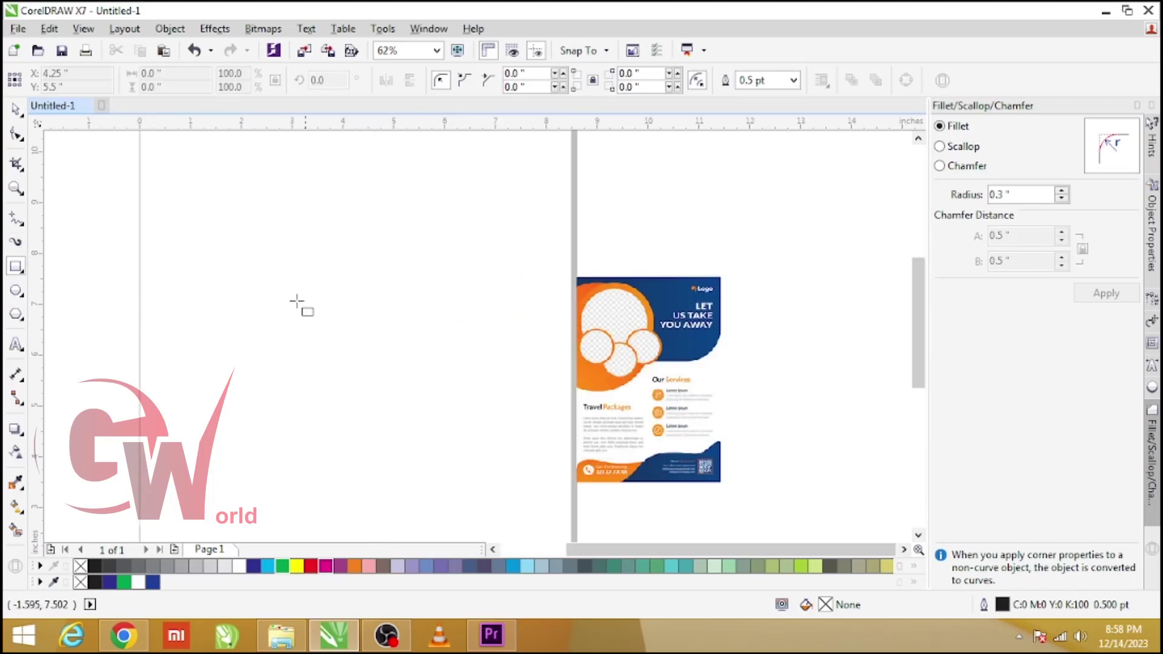
{"action": "mouse_move", "coordinate": [271, 268]}
{"action": "left_mouse_down"}
{"action": "mouse_move", "coordinate": [426, 519]}
{"action": "mouse_move", "coordinate": [422, 491]}
{"action": "left_mouse_up"}
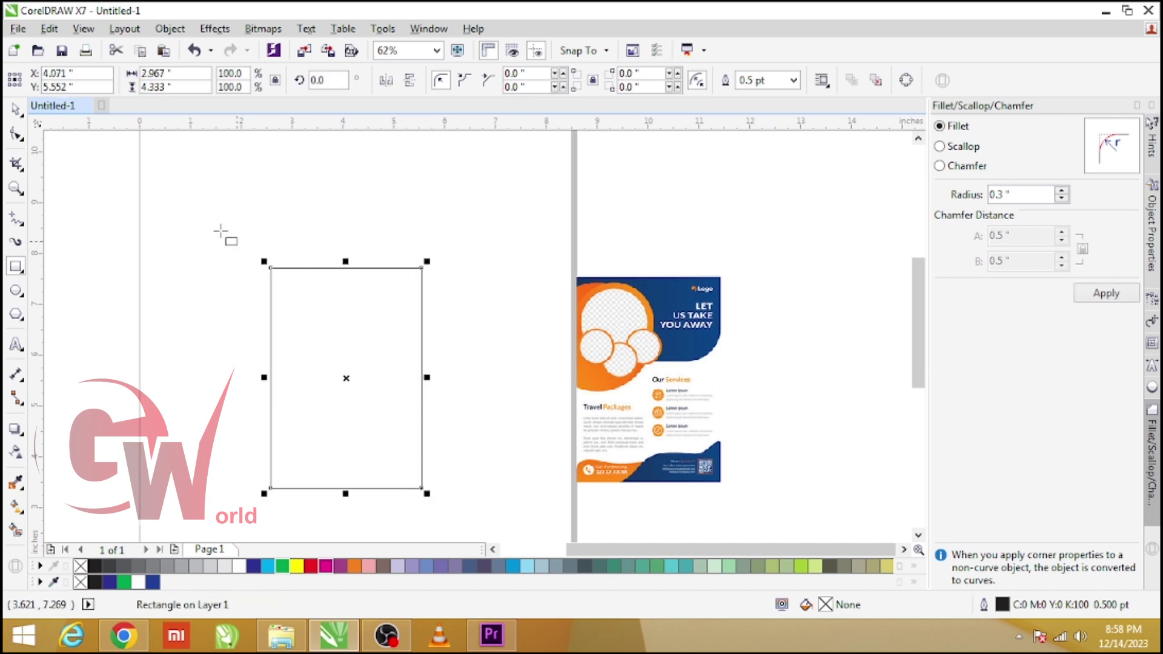
{"action": "left_click_drag", "start_coordinate": [271, 268], "coordinate": [422, 357]}
Step: Round the header rectangle's bottom-right corner with the Shape tool
{"action": "key", "text": "F10"}
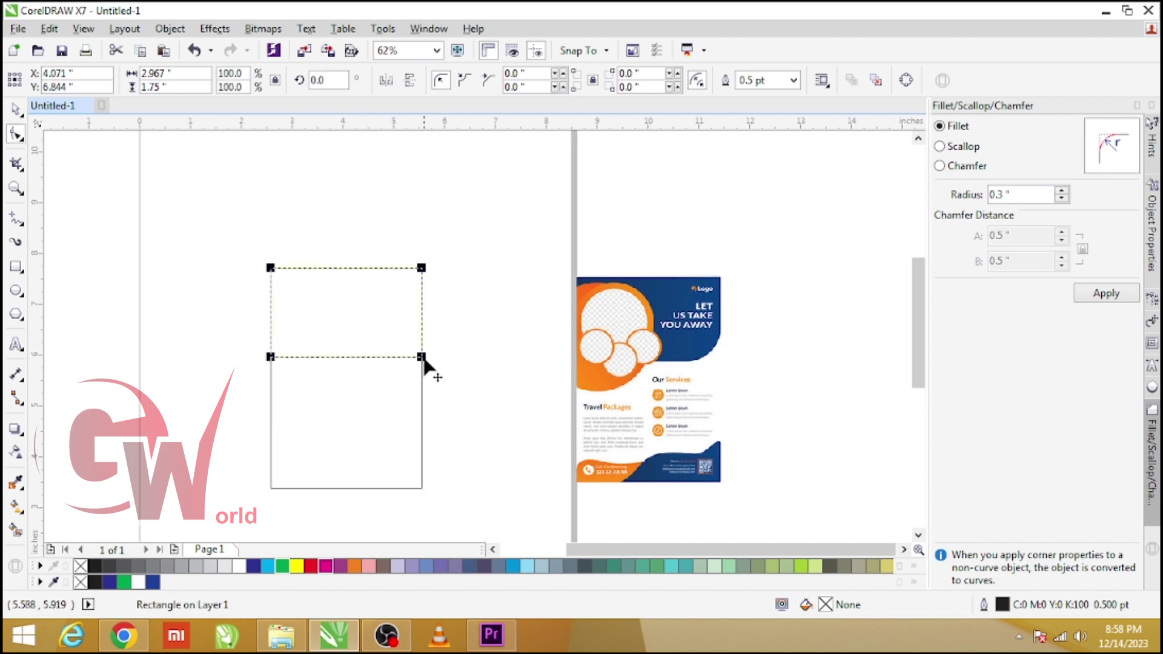
{"action": "left_click_drag", "start_coordinate": [347, 378], "coordinate": [345, 380]}
{"action": "key", "text": "space"}
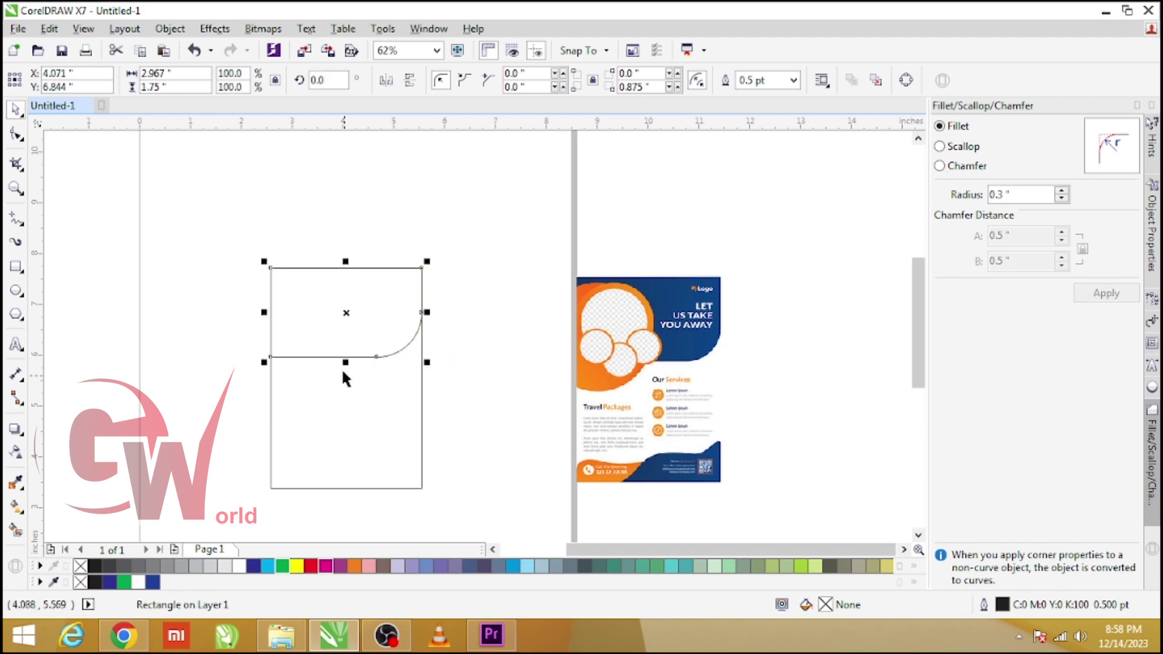
{"action": "left_click", "coordinate": [17, 291]}
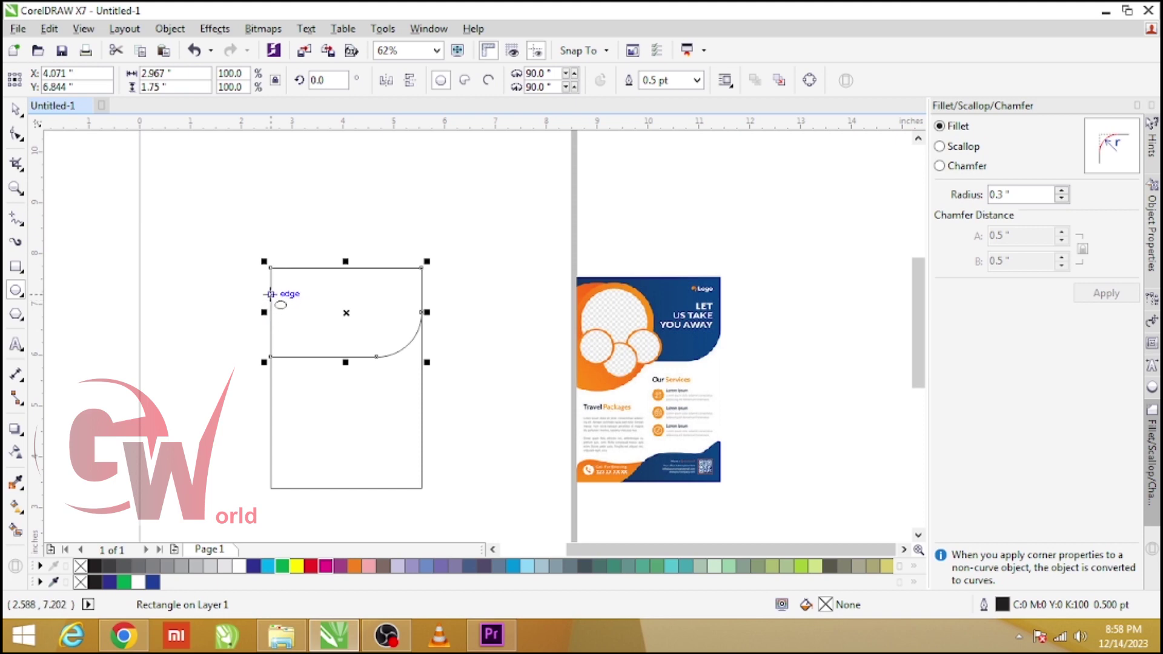
Step: Draw a circle on the header's left and add an 85% concentric copy
{"action": "left_click_drag", "start_coordinate": [270, 290], "coordinate": [338, 356]}
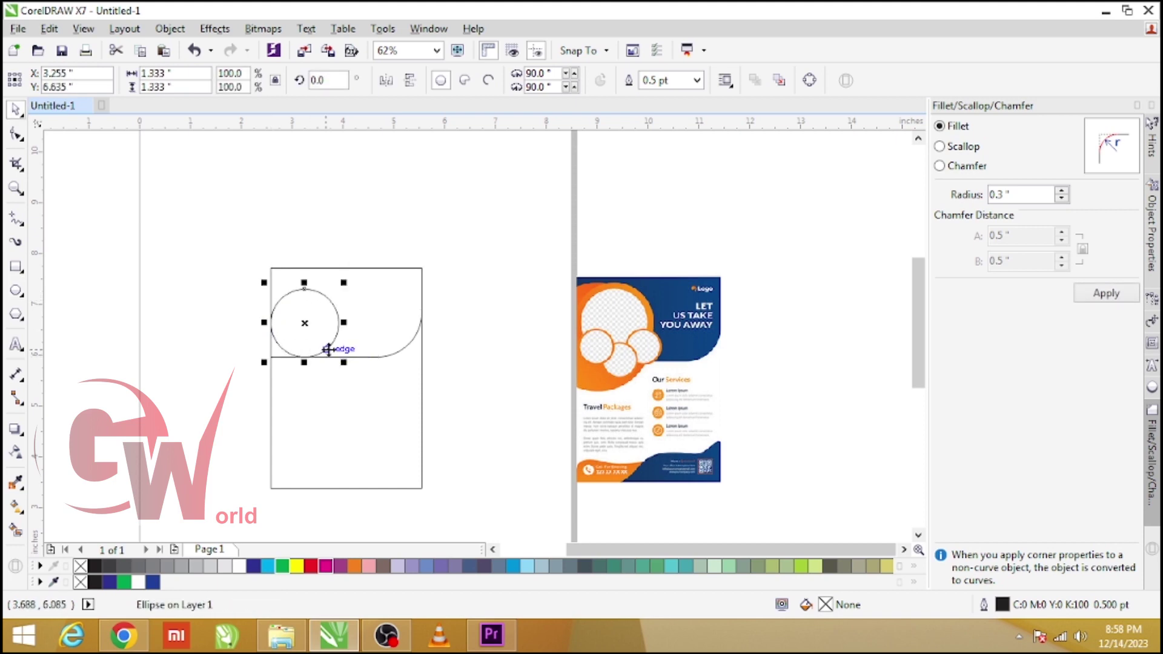
{"action": "scroll", "coordinate": [333, 343], "scroll_direction": "up", "scroll_amount": 2}
{"action": "left_click_drag", "start_coordinate": [291, 316], "coordinate": [293, 317]}
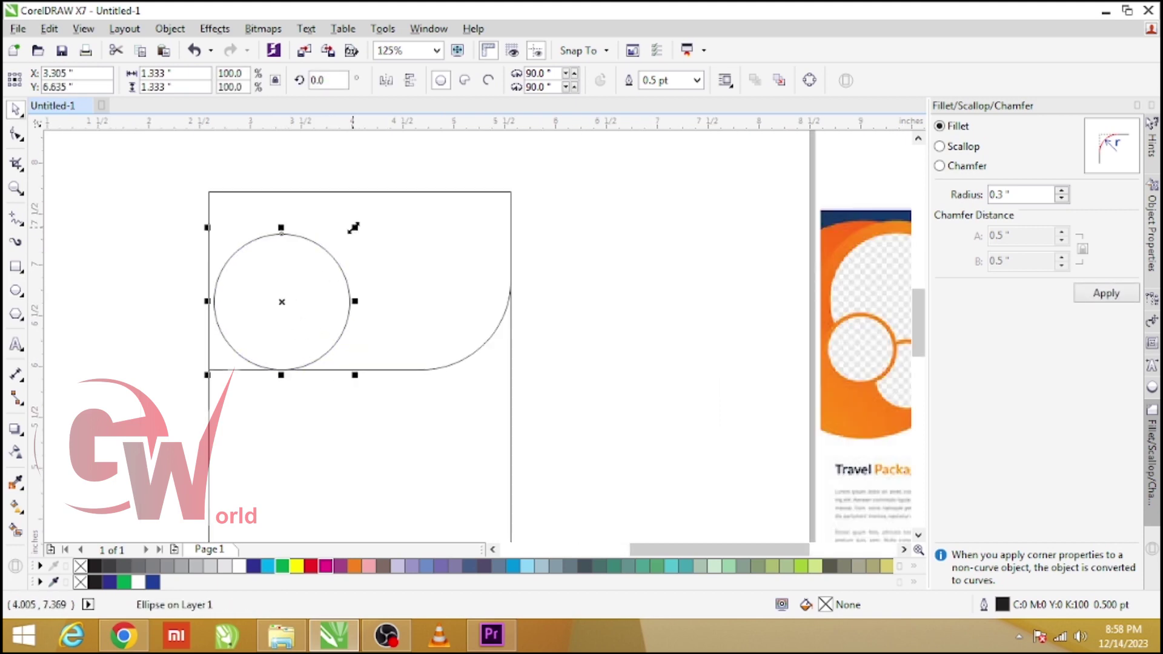
{"action": "left_click_drag", "start_coordinate": [353, 227], "coordinate": [360, 240]}
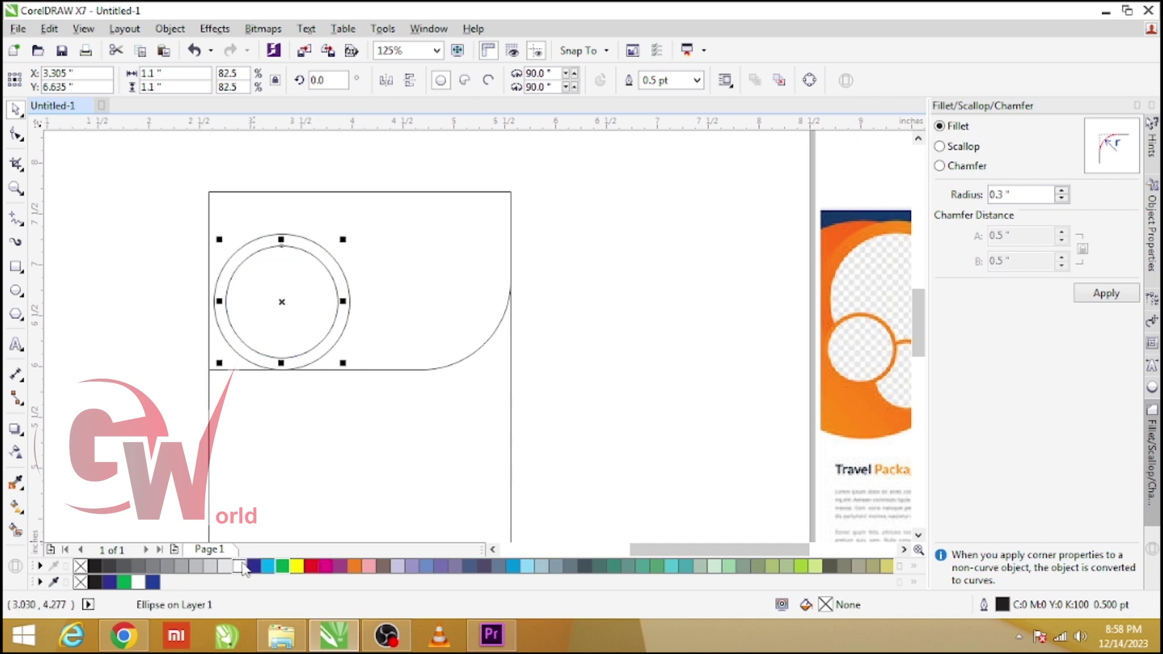
Step: Fill the header blue, then adjust its fill colour to magenta 73
{"action": "left_click", "coordinate": [399, 304]}
{"action": "left_click", "coordinate": [253, 565]}
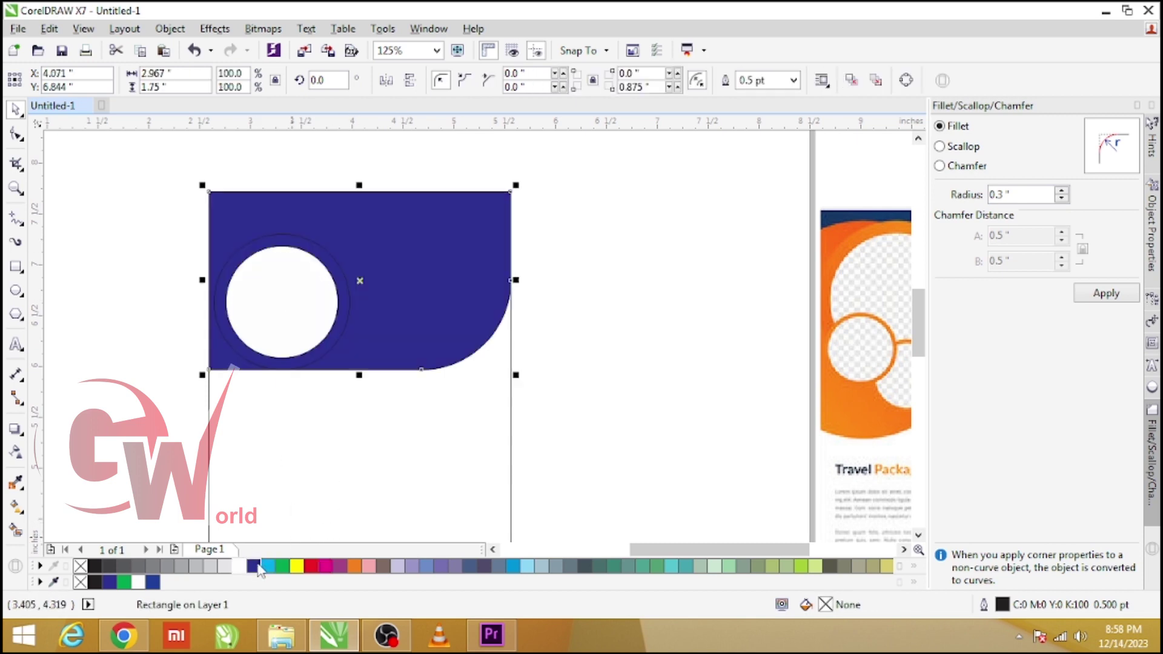
{"action": "double_click", "coordinate": [893, 609]}
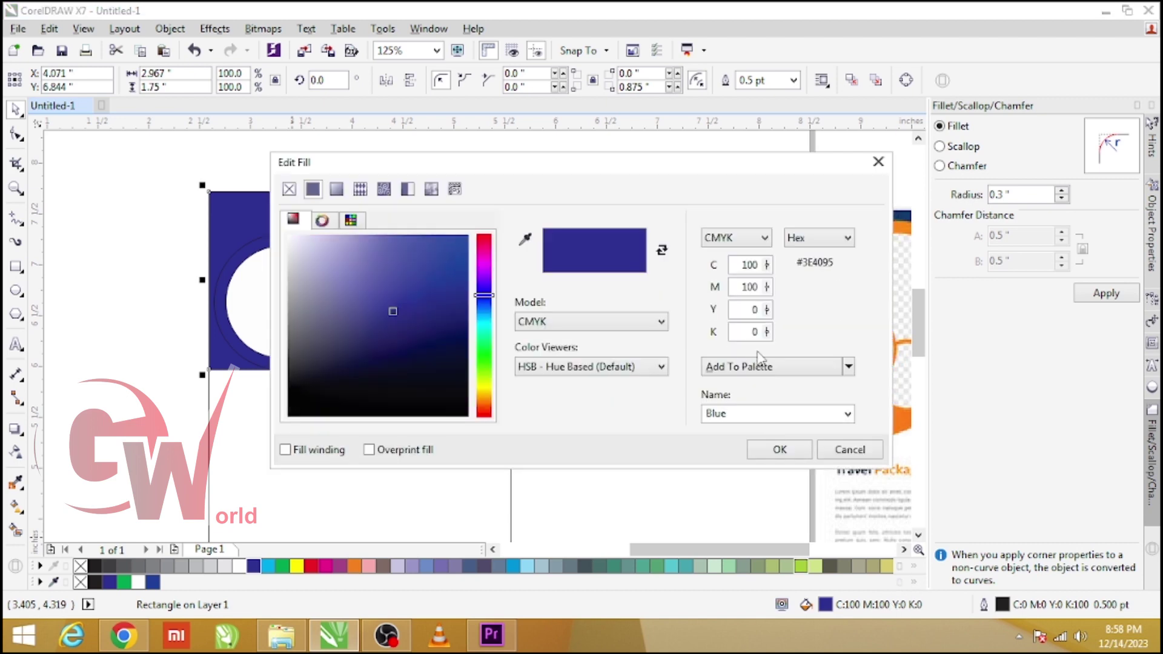
{"action": "left_click", "coordinate": [766, 287]}
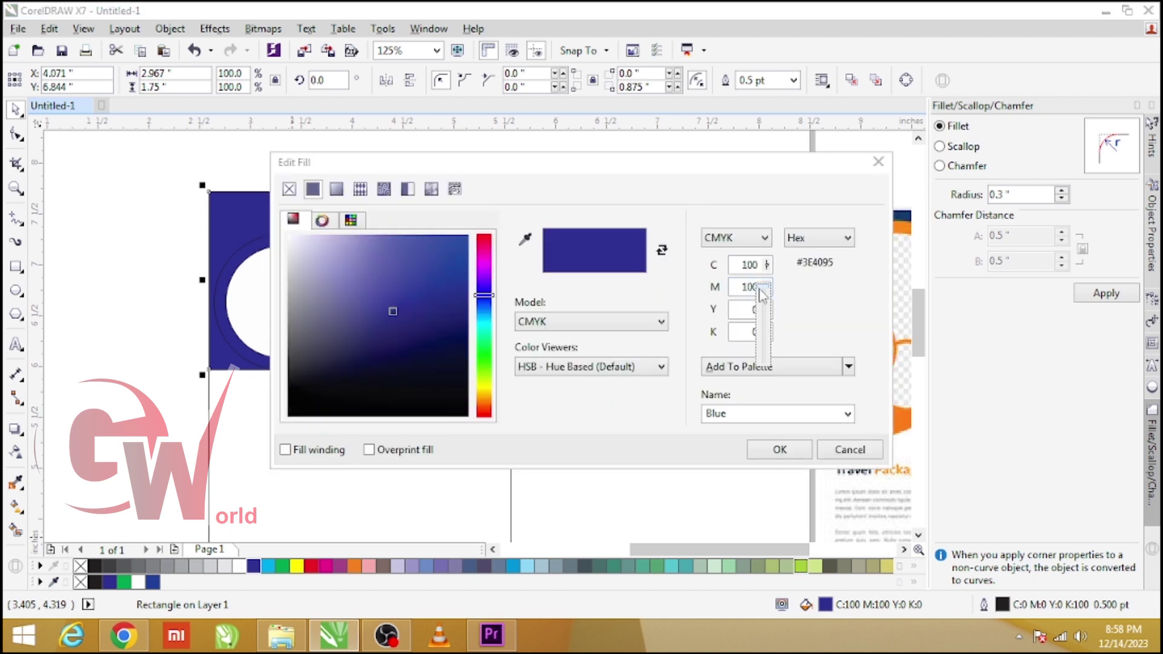
{"action": "left_click_drag", "start_coordinate": [769, 316], "coordinate": [782, 363]}
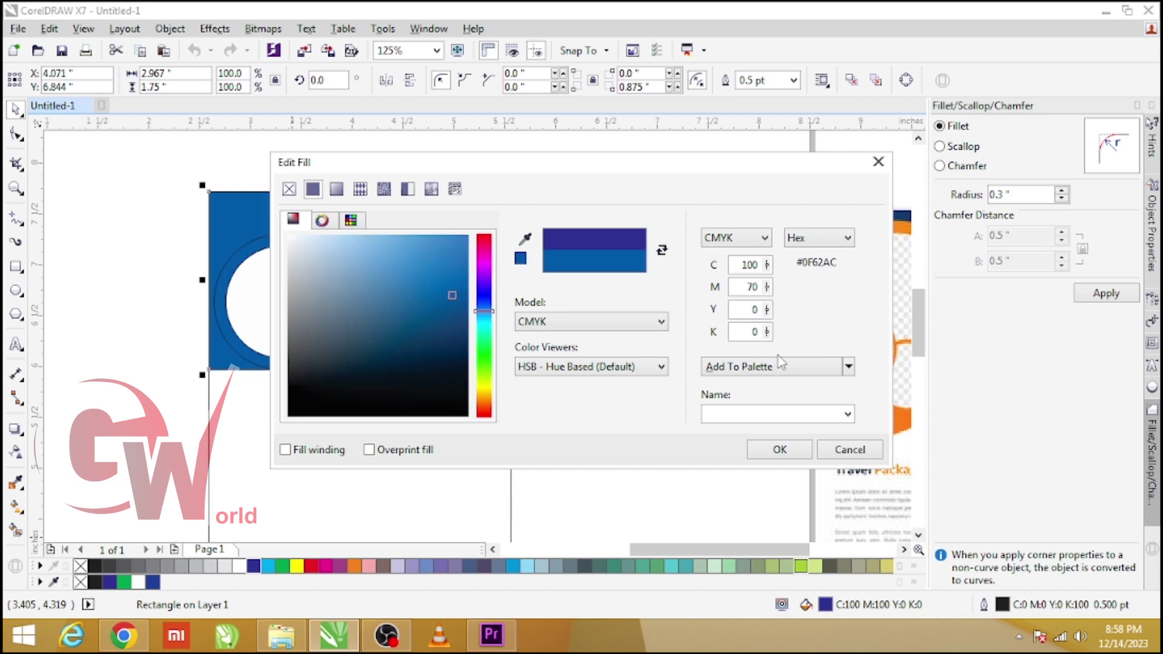
{"action": "left_click", "coordinate": [767, 288]}
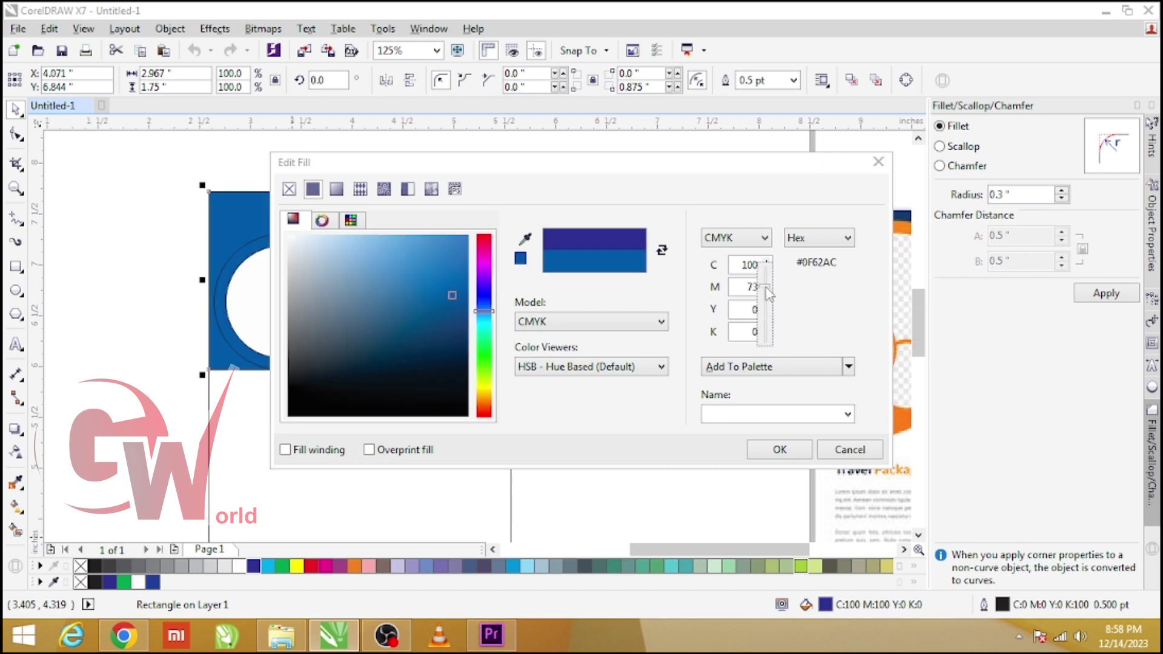
{"action": "left_click_drag", "start_coordinate": [768, 290], "coordinate": [769, 297]}
{"action": "left_click", "coordinate": [779, 451]}
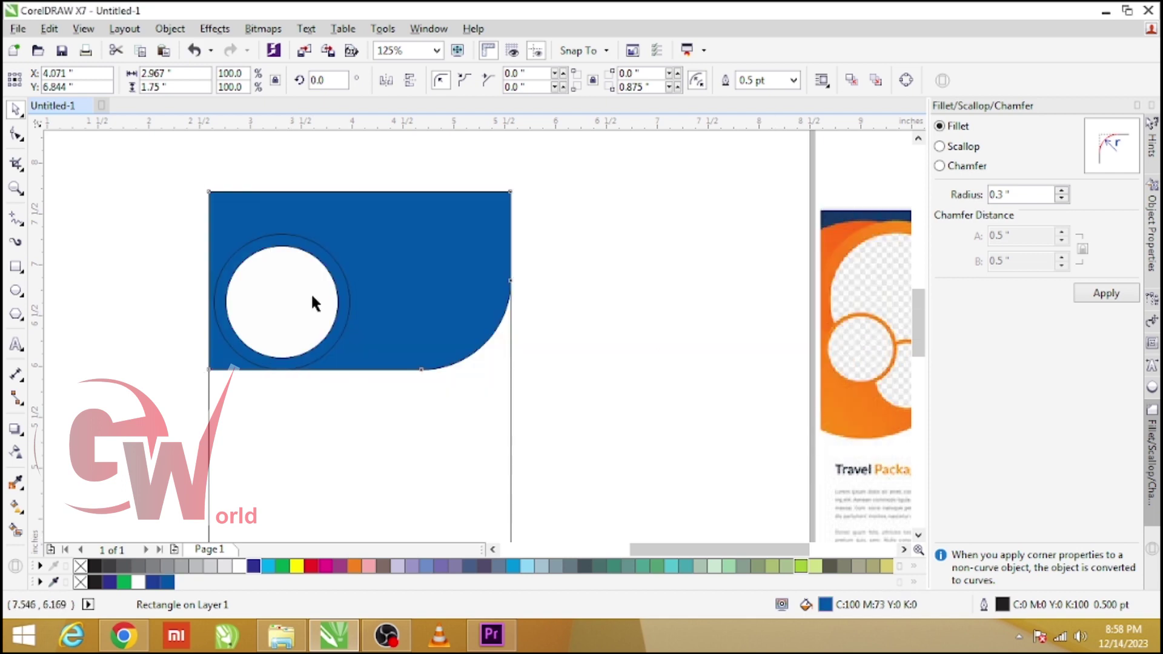
Step: Give the outer ring a left-to-right green fountain fill ending in deep green
{"action": "left_click", "coordinate": [345, 286]}
{"action": "left_click", "coordinate": [287, 565]}
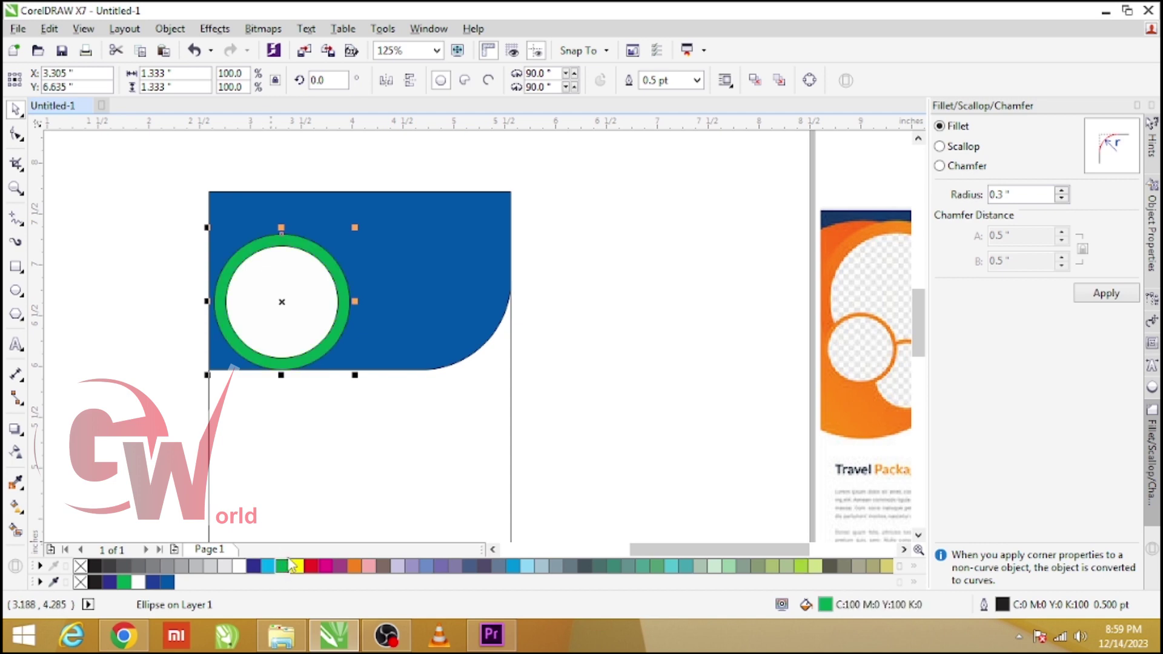
{"action": "key", "text": "g"}
{"action": "left_click_drag", "start_coordinate": [216, 288], "coordinate": [348, 293]}
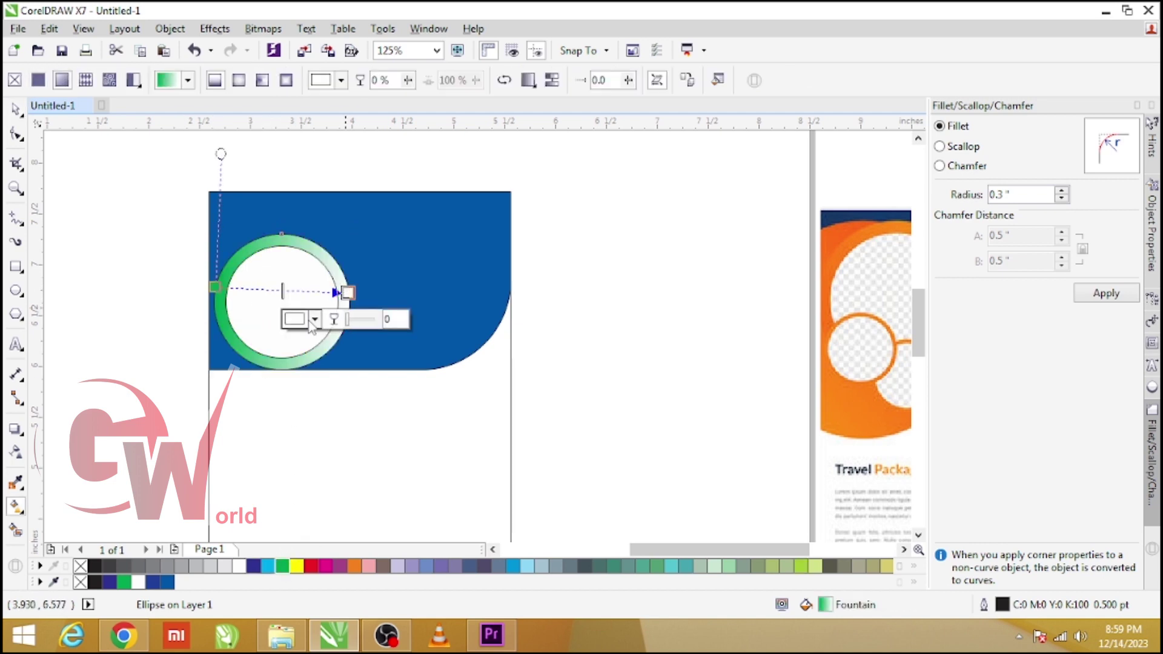
{"action": "left_click", "coordinate": [281, 568]}
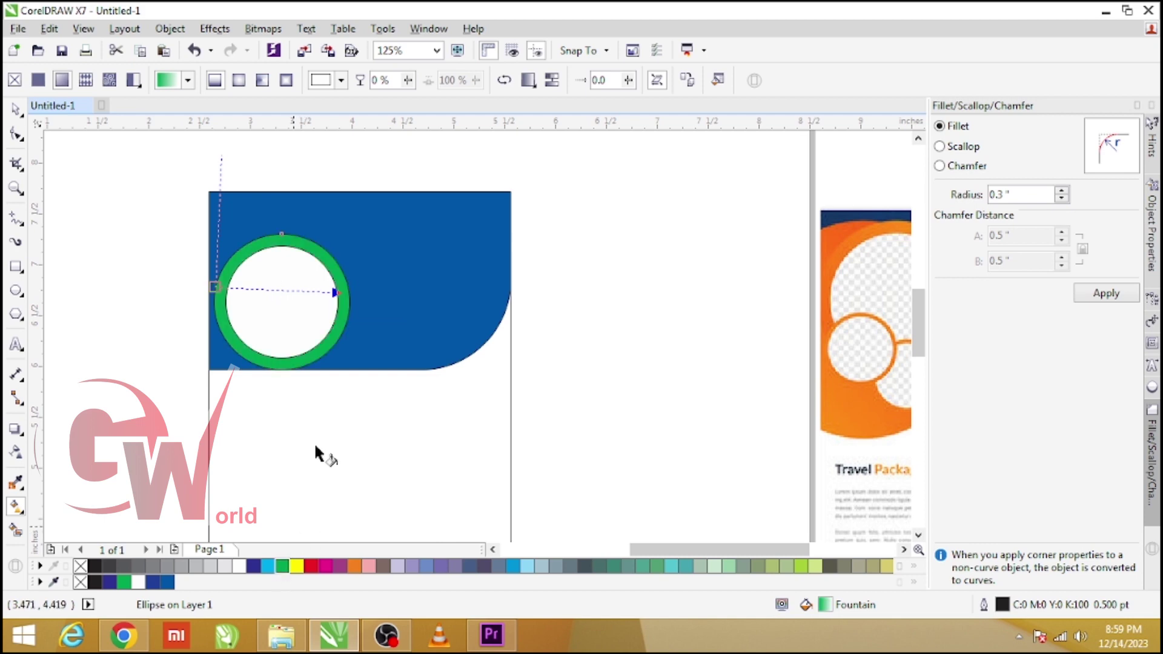
{"action": "left_click", "coordinate": [348, 293]}
{"action": "left_click", "coordinate": [315, 319]}
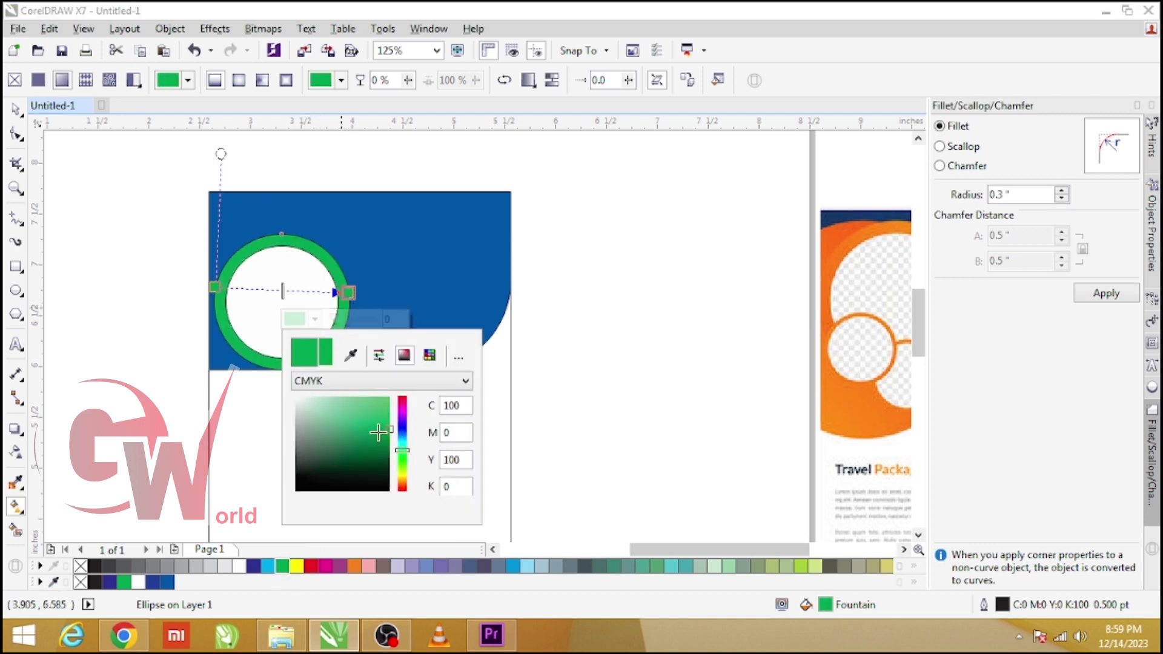
{"action": "left_click_drag", "start_coordinate": [378, 432], "coordinate": [380, 454]}
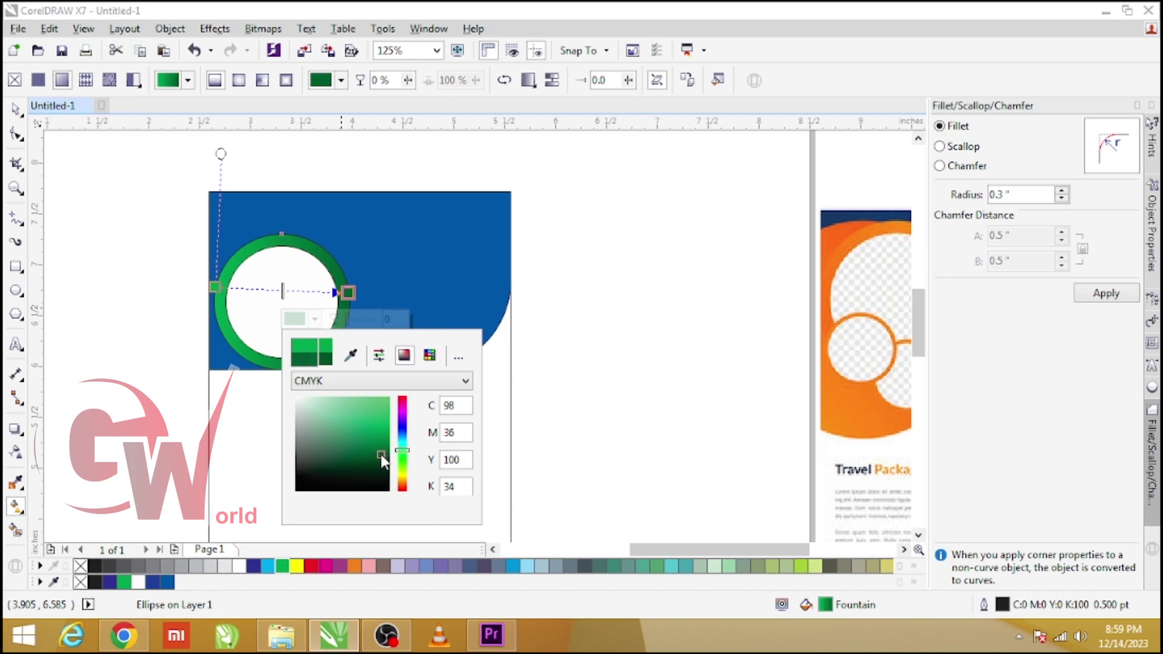
{"action": "left_click", "coordinate": [65, 259]}
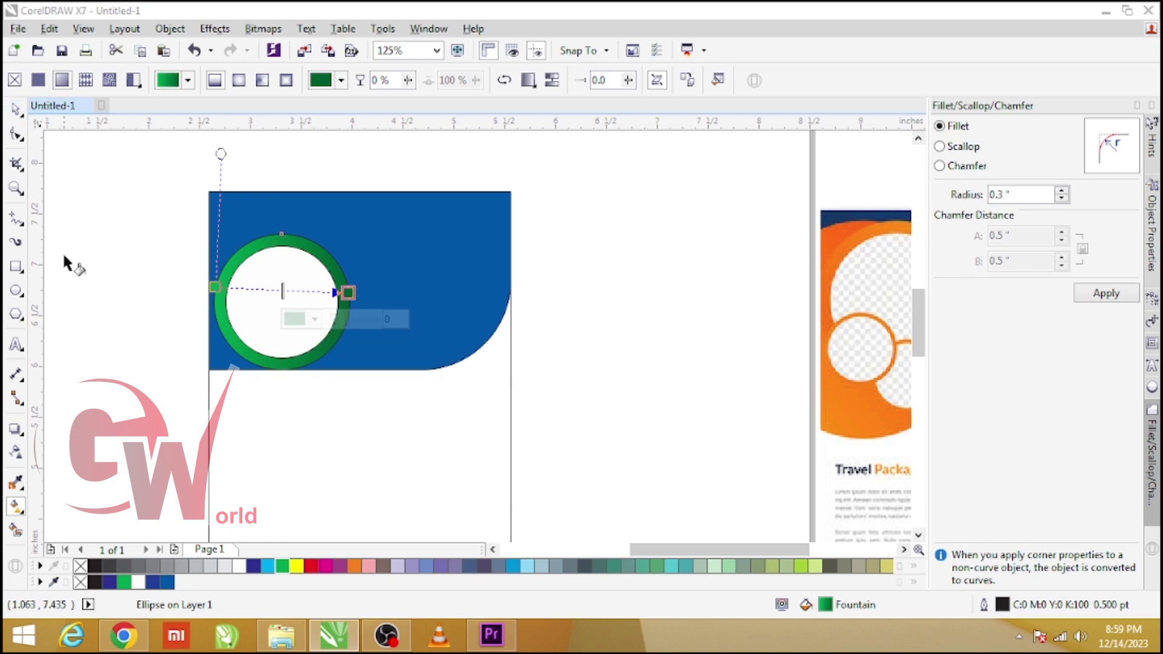
Step: Select the ring together with its inner white circle
{"action": "key", "text": "space"}
{"action": "left_click", "coordinate": [299, 242]}
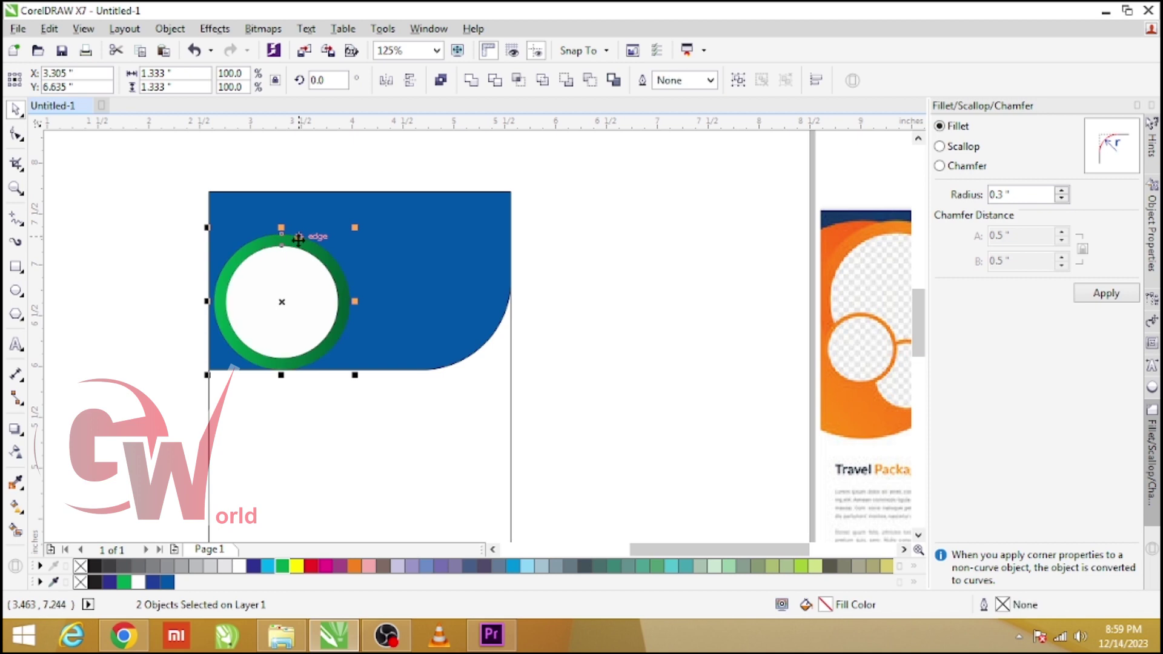
{"action": "left_click", "coordinate": [220, 276]}
Step: Move a green circle left and bring the ring and white circle to the front
{"action": "left_click", "coordinate": [175, 260]}
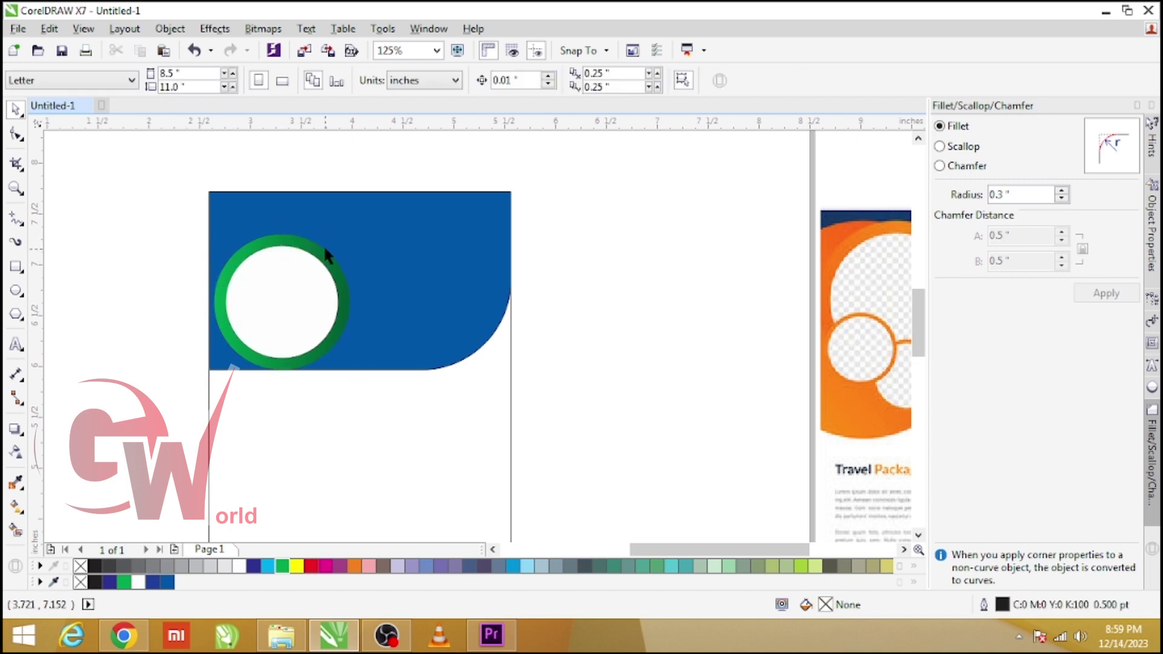
{"action": "mouse_move", "coordinate": [311, 246]}
{"action": "left_mouse_down"}
{"action": "mouse_move", "coordinate": [255, 244]}
{"action": "mouse_move", "coordinate": [276, 245]}
{"action": "left_mouse_up"}
{"action": "scroll", "coordinate": [259, 288], "scroll_direction": "down", "scroll_amount": 2}
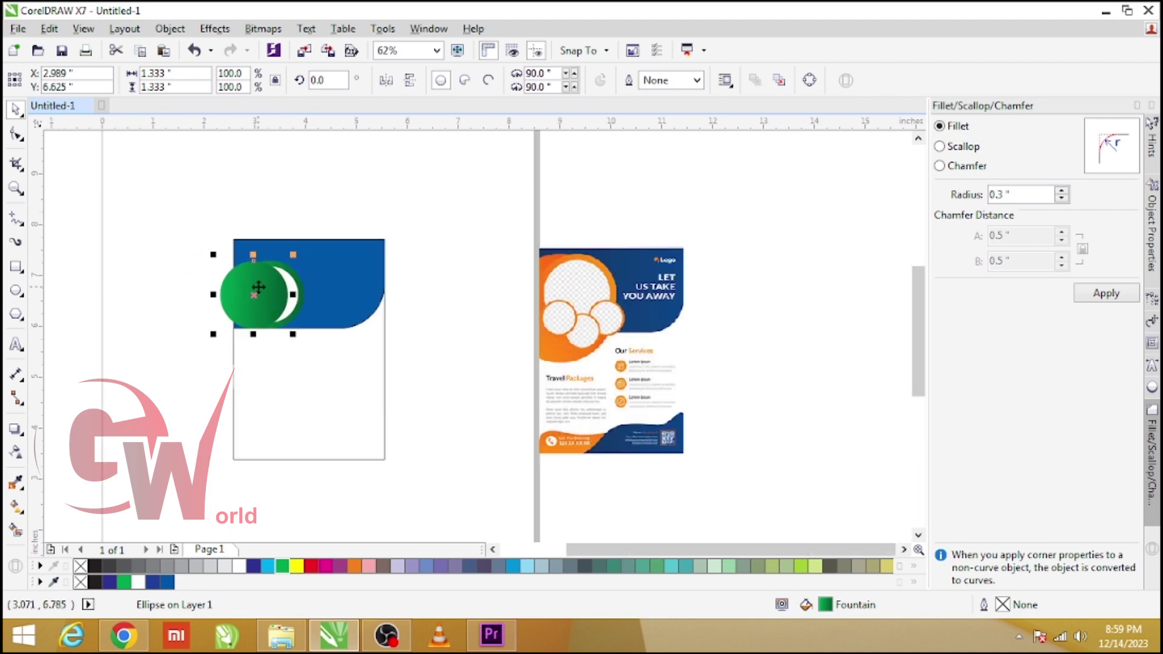
{"action": "scroll", "coordinate": [342, 321], "scroll_direction": "up", "scroll_amount": 2}
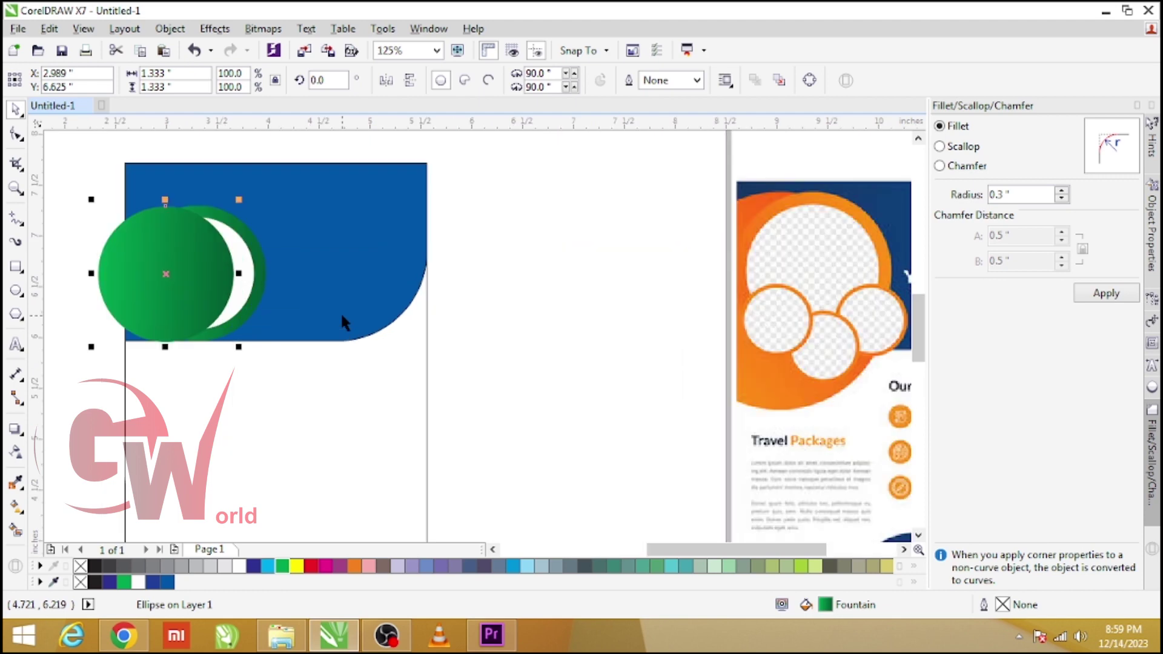
{"action": "mouse_move", "coordinate": [294, 181]}
{"action": "left_mouse_down"}
{"action": "mouse_move", "coordinate": [177, 355]}
{"action": "mouse_move", "coordinate": [104, 389]}
{"action": "left_mouse_up"}
{"action": "key", "text": "shift+Page_Up"}
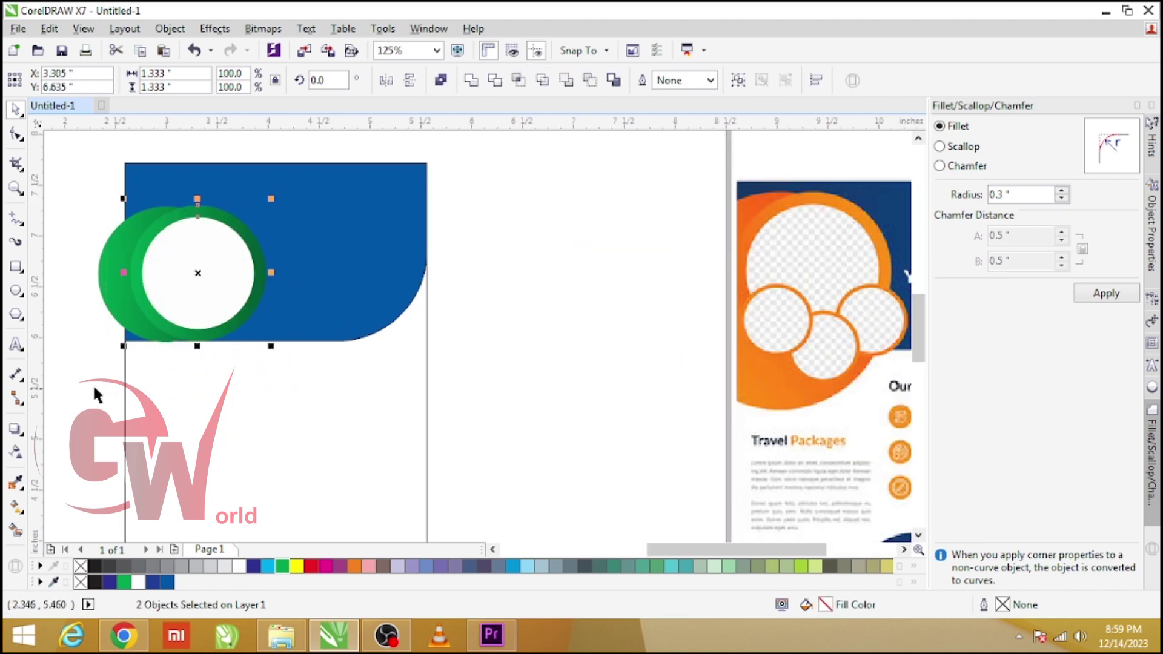
{"action": "left_click", "coordinate": [109, 369]}
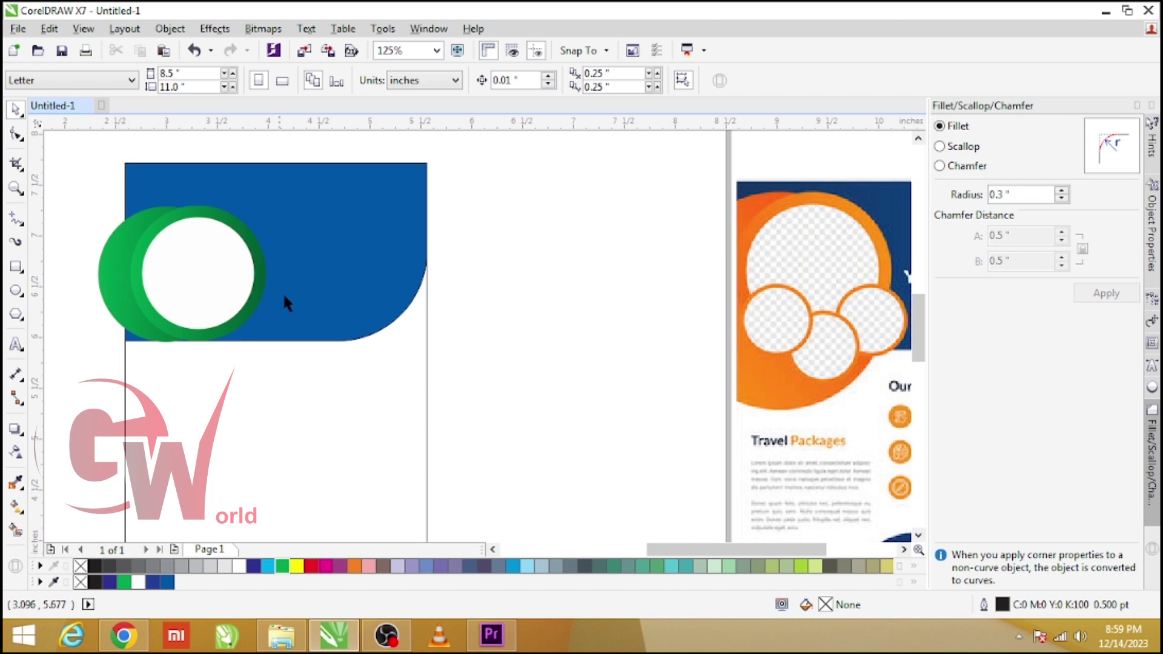
Step: Copy the ring into a row of three small rings, then add an enlarged green circle below
{"action": "left_click", "coordinate": [235, 276]}
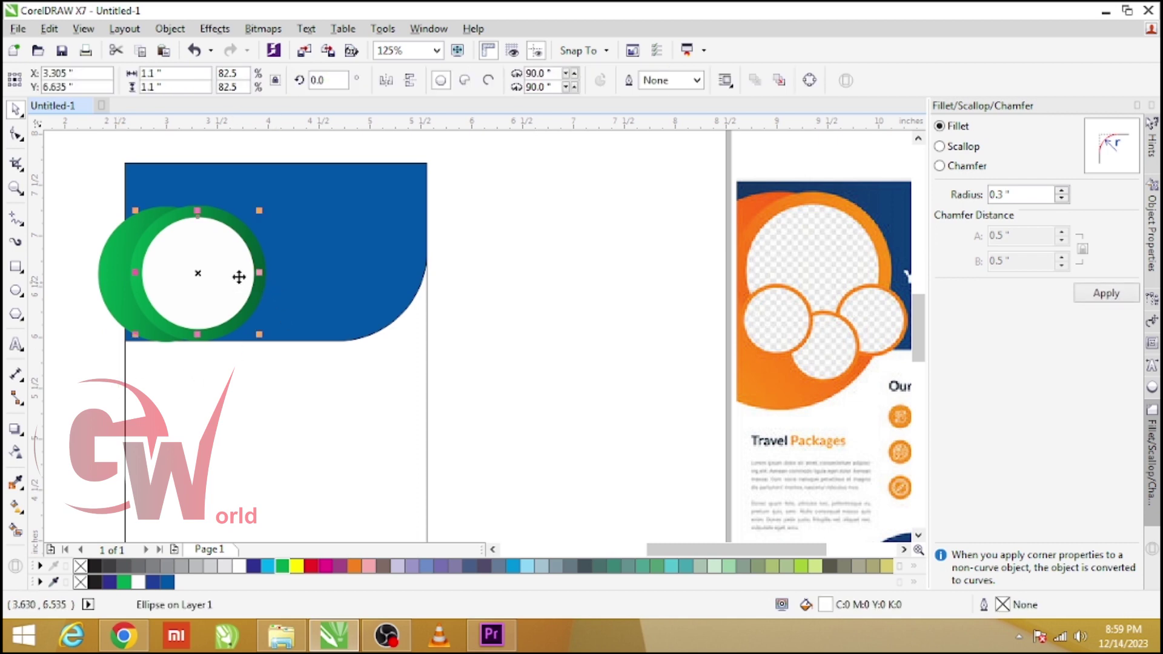
{"action": "left_click", "coordinate": [252, 237], "text": "shift"}
{"action": "left_click_drag", "start_coordinate": [254, 233], "coordinate": [319, 321]}
{"action": "left_click_drag", "start_coordinate": [336, 426], "coordinate": [275, 363]}
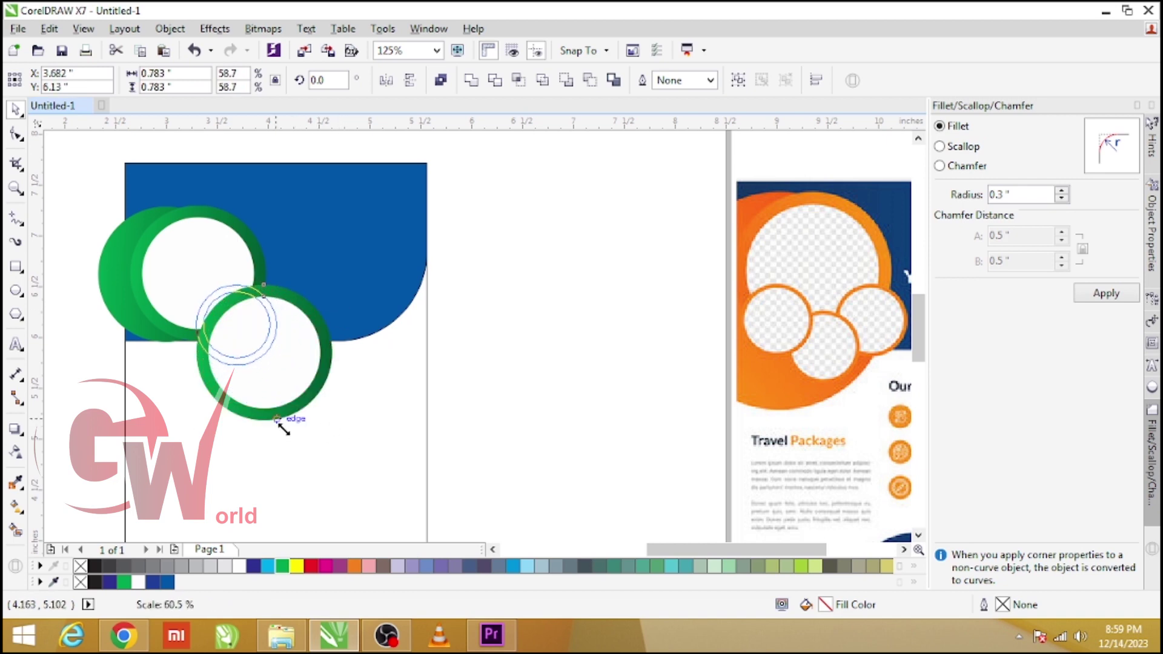
{"action": "mouse_move", "coordinate": [236, 324]}
{"action": "left_mouse_down"}
{"action": "mouse_move", "coordinate": [270, 322]}
{"action": "mouse_move", "coordinate": [215, 327]}
{"action": "left_mouse_up"}
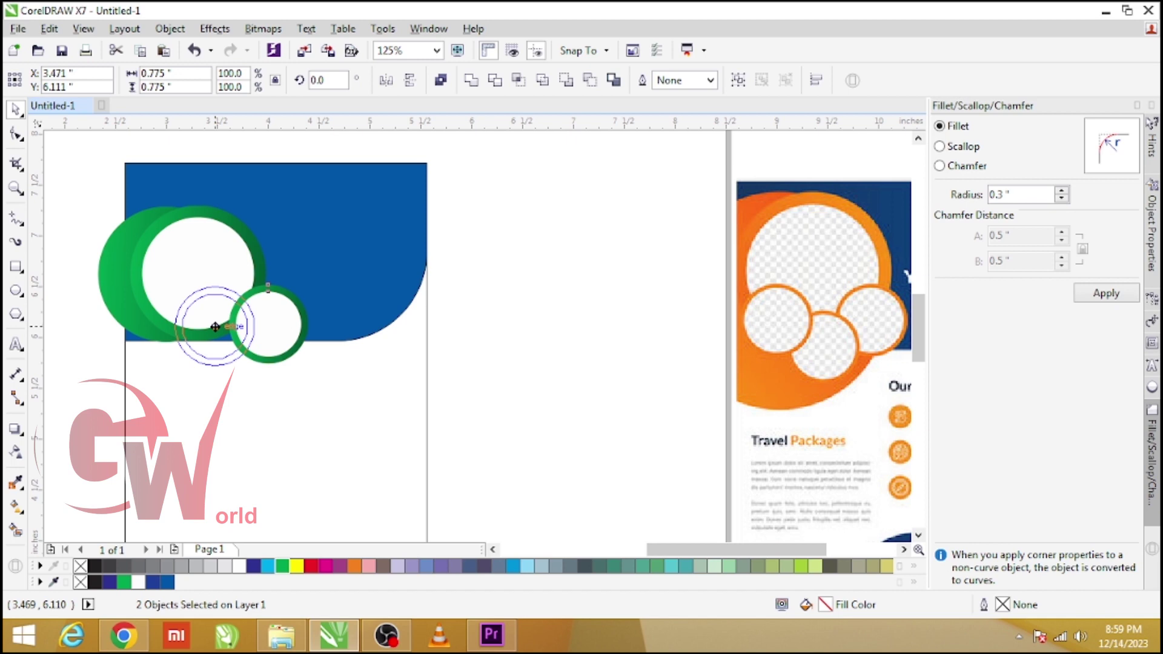
{"action": "mouse_move", "coordinate": [215, 327]}
{"action": "left_mouse_down"}
{"action": "mouse_move", "coordinate": [215, 340]}
{"action": "mouse_move", "coordinate": [165, 330]}
{"action": "left_mouse_up"}
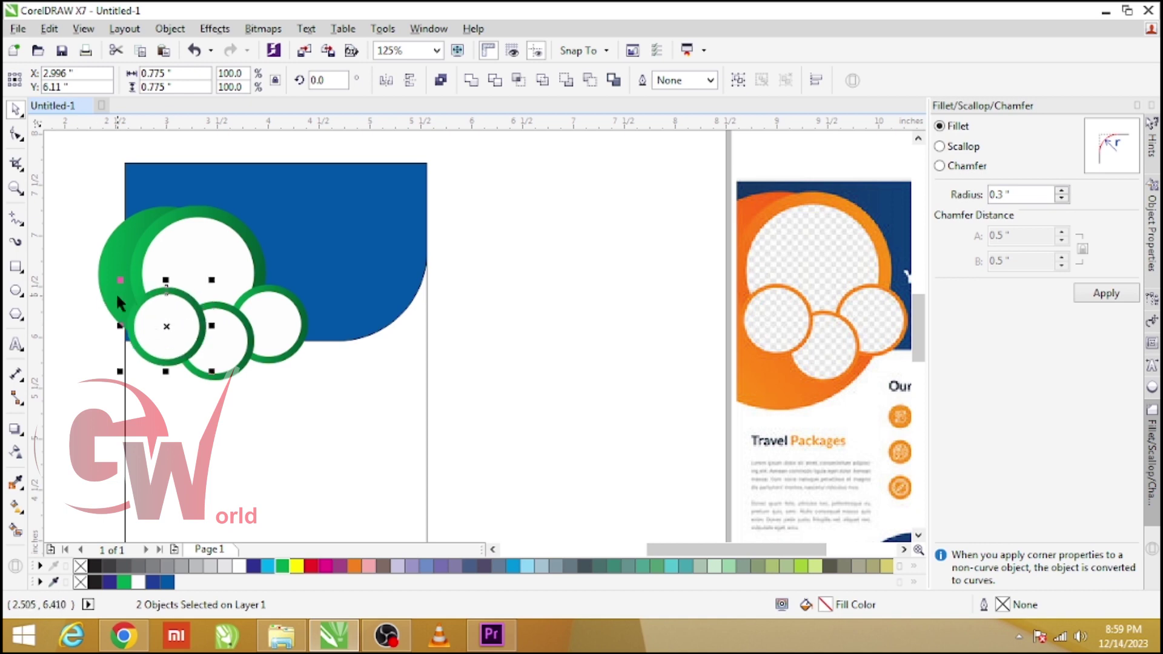
{"action": "left_click_drag", "start_coordinate": [117, 297], "coordinate": [131, 383]}
{"action": "left_click_drag", "start_coordinate": [97, 435], "coordinate": [62, 471]}
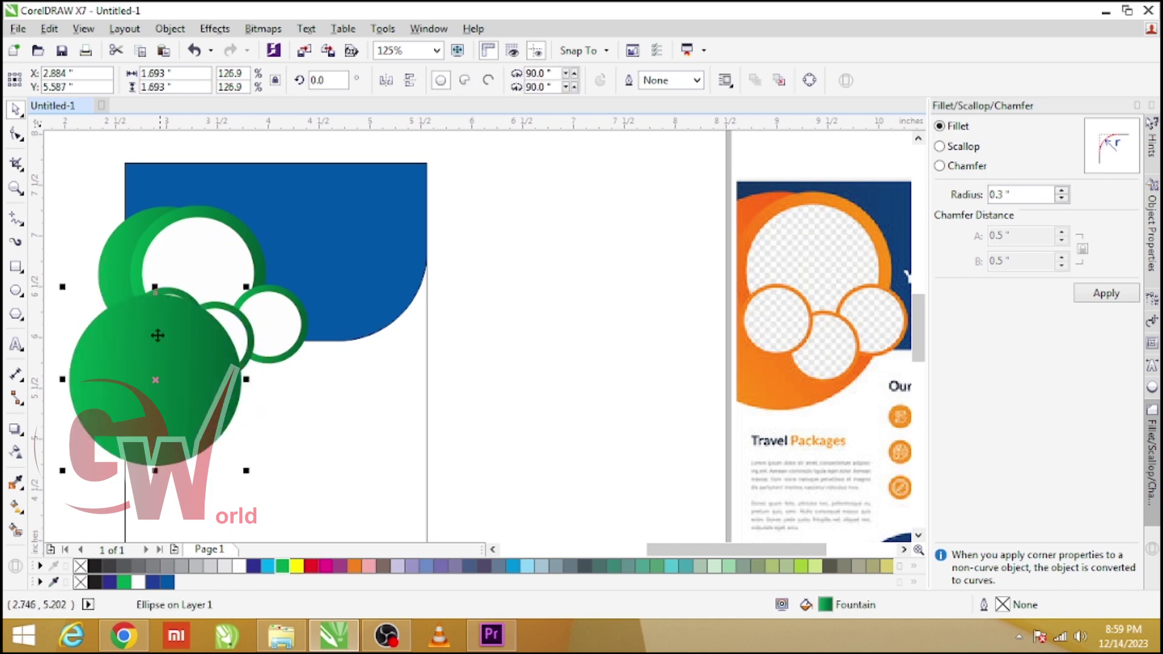
Step: PowerClip the green circles inside the page rectangle, then select the blue header
{"action": "left_click", "coordinate": [116, 257], "text": "shift"}
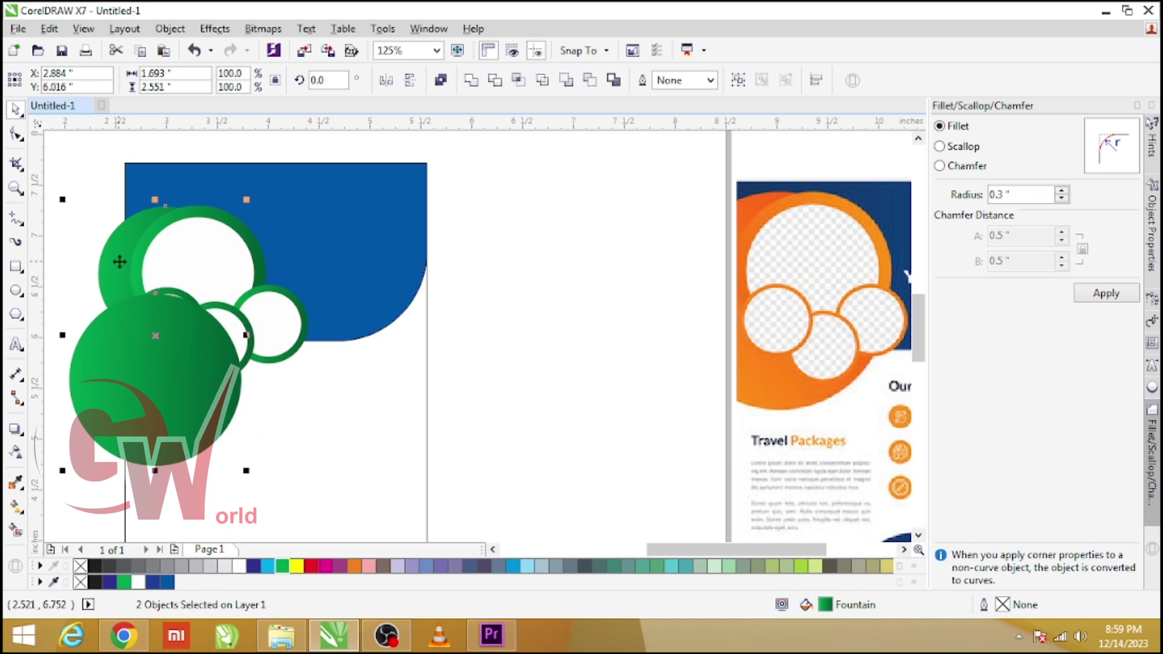
{"action": "left_click", "coordinate": [345, 322]}
{"action": "left_click_drag", "start_coordinate": [85, 179], "coordinate": [363, 431]}
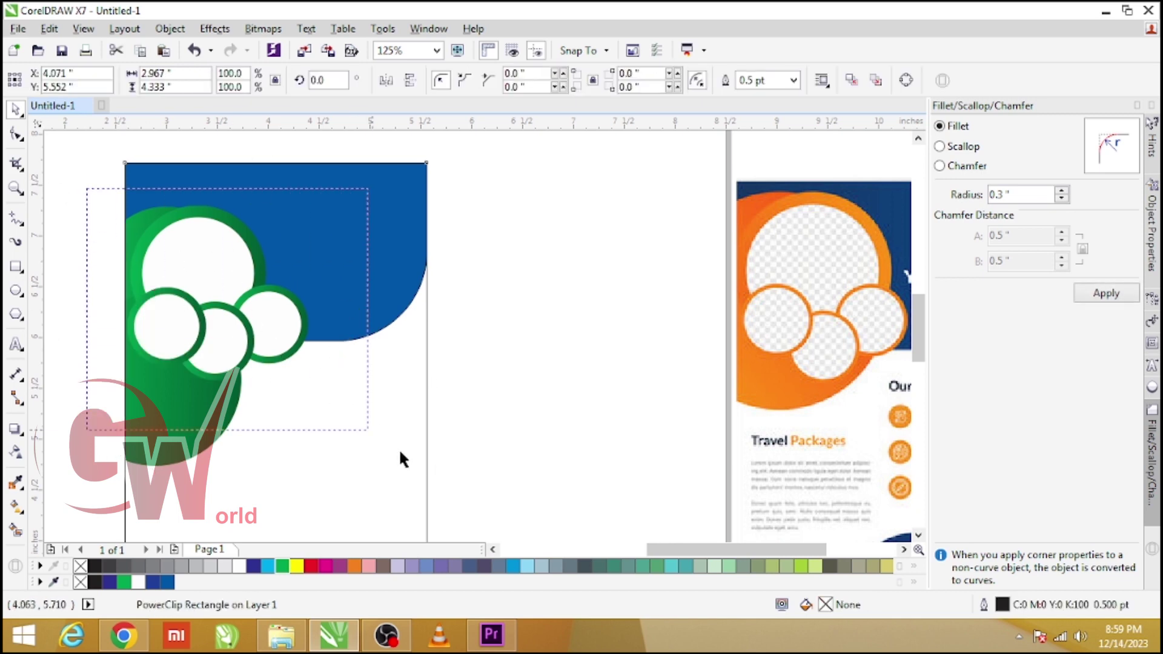
{"action": "left_click", "coordinate": [338, 420]}
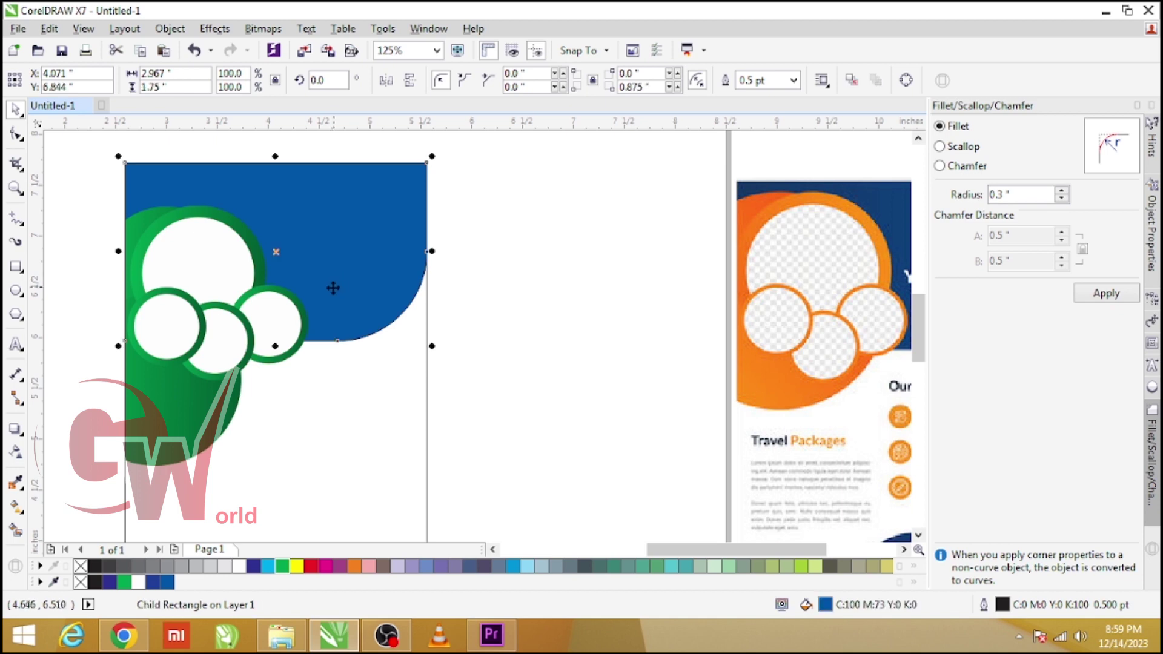
{"action": "key", "text": "Escape"}
{"action": "scroll", "coordinate": [283, 312], "scroll_direction": "down", "scroll_amount": 2}
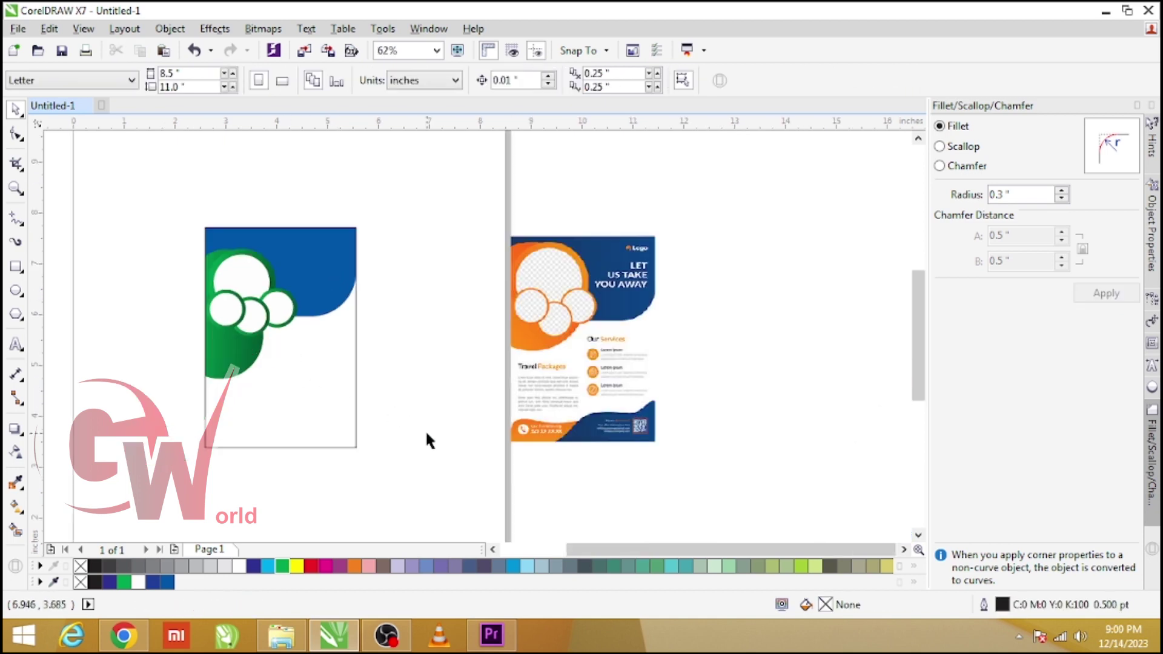
{"action": "scroll", "coordinate": [367, 427], "scroll_direction": "up", "scroll_amount": 2}
{"action": "scroll", "coordinate": [367, 428], "scroll_direction": "down", "scroll_amount": 2}
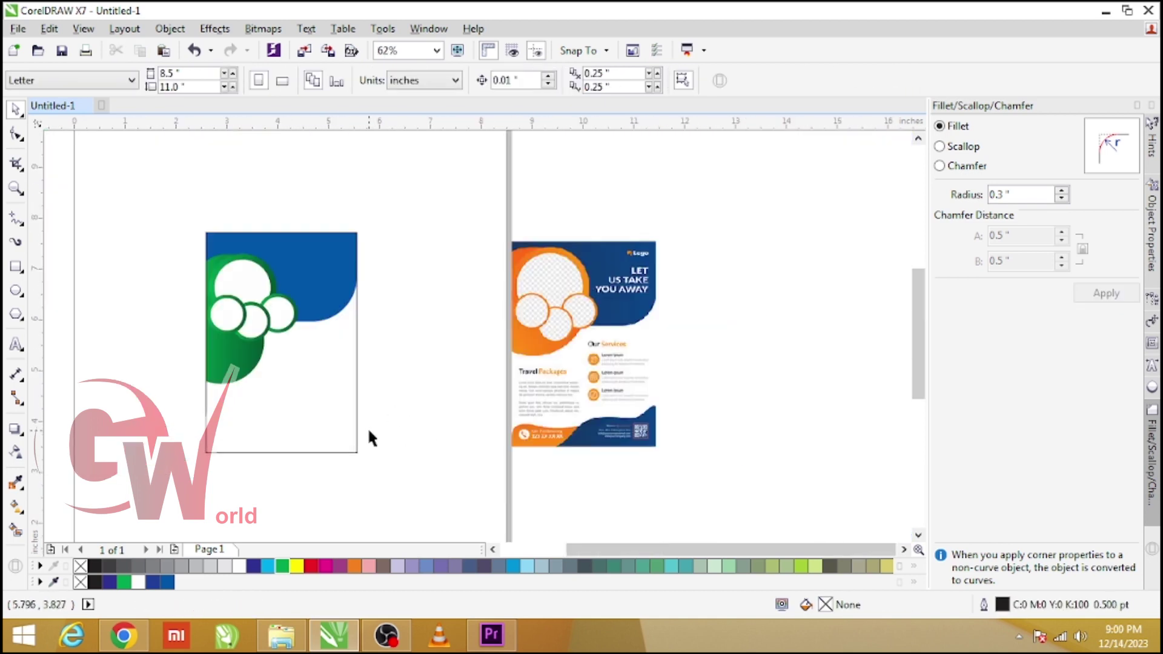
{"action": "scroll", "coordinate": [289, 286], "scroll_direction": "up", "scroll_amount": 2}
{"action": "left_click", "coordinate": [306, 292]}
Step: Give the header a linear fountain fill from blue to a dark navy end node
{"action": "key", "text": "g"}
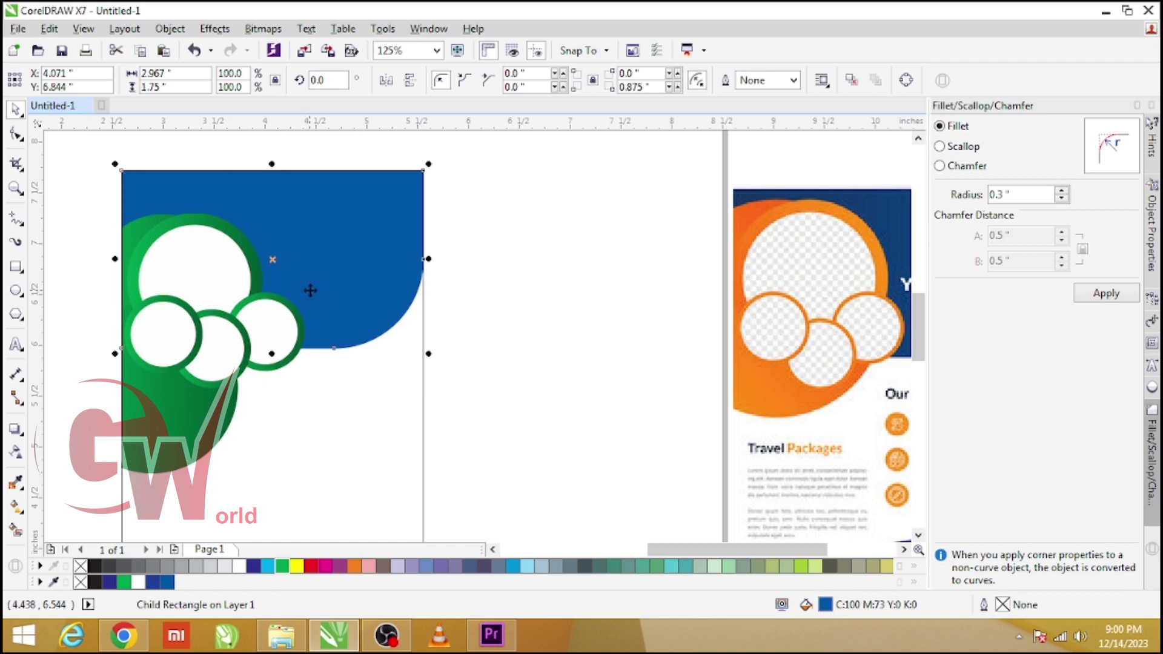
{"action": "left_click_drag", "start_coordinate": [195, 200], "coordinate": [346, 284]}
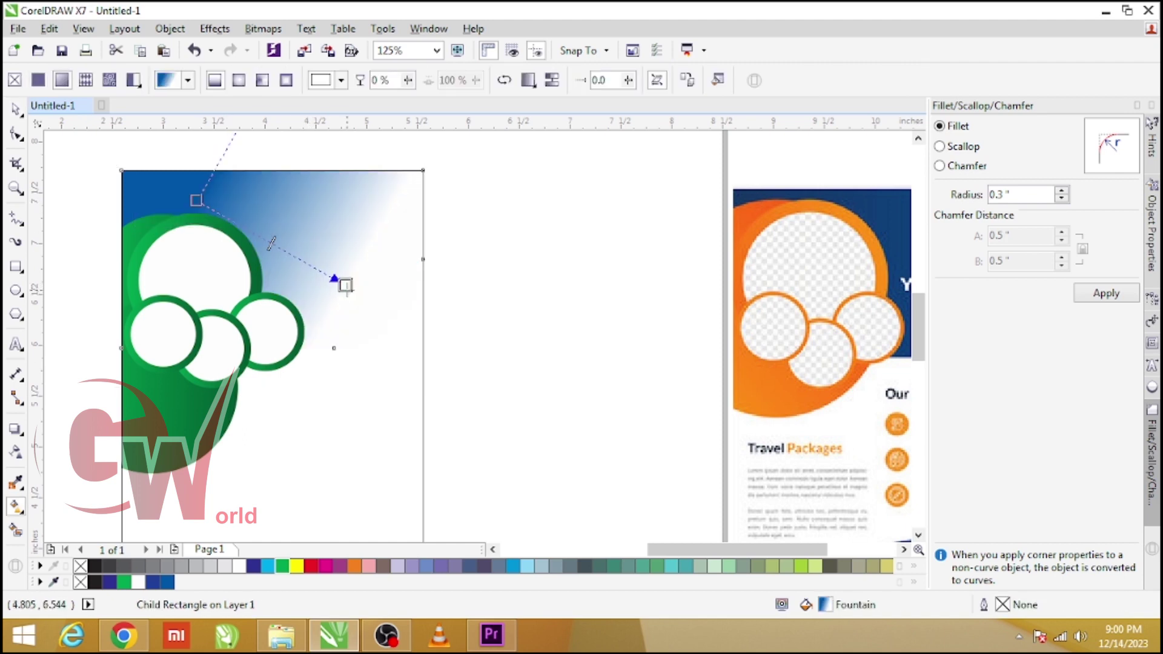
{"action": "left_click", "coordinate": [345, 285]}
{"action": "left_click", "coordinate": [254, 566]}
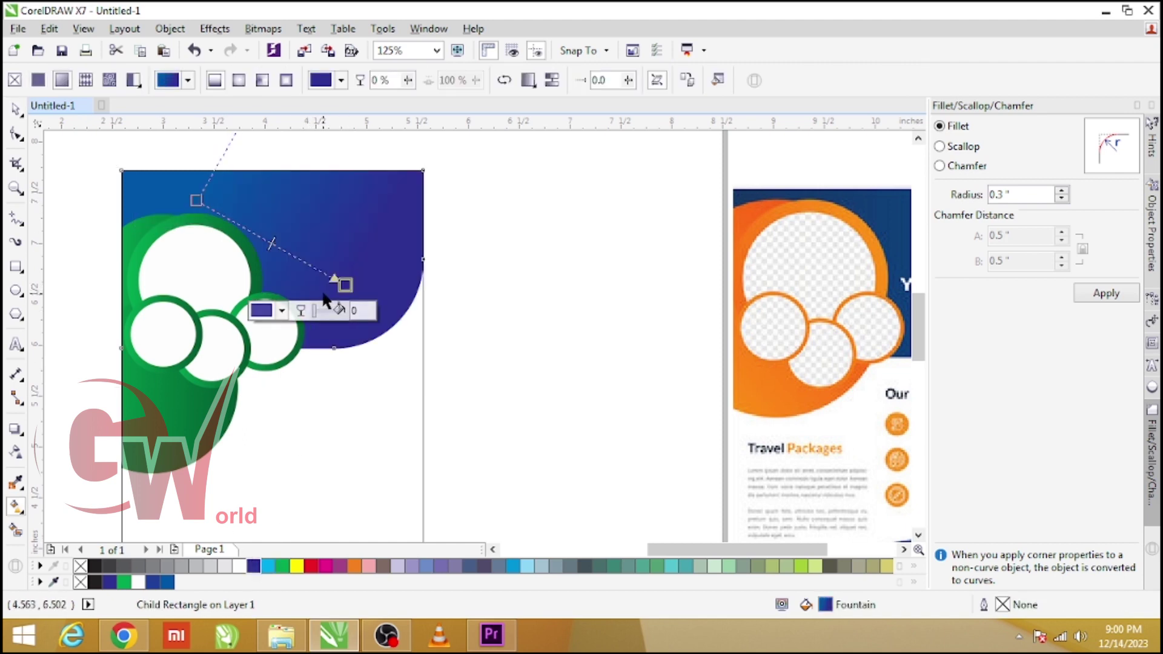
{"action": "left_click", "coordinate": [281, 311]}
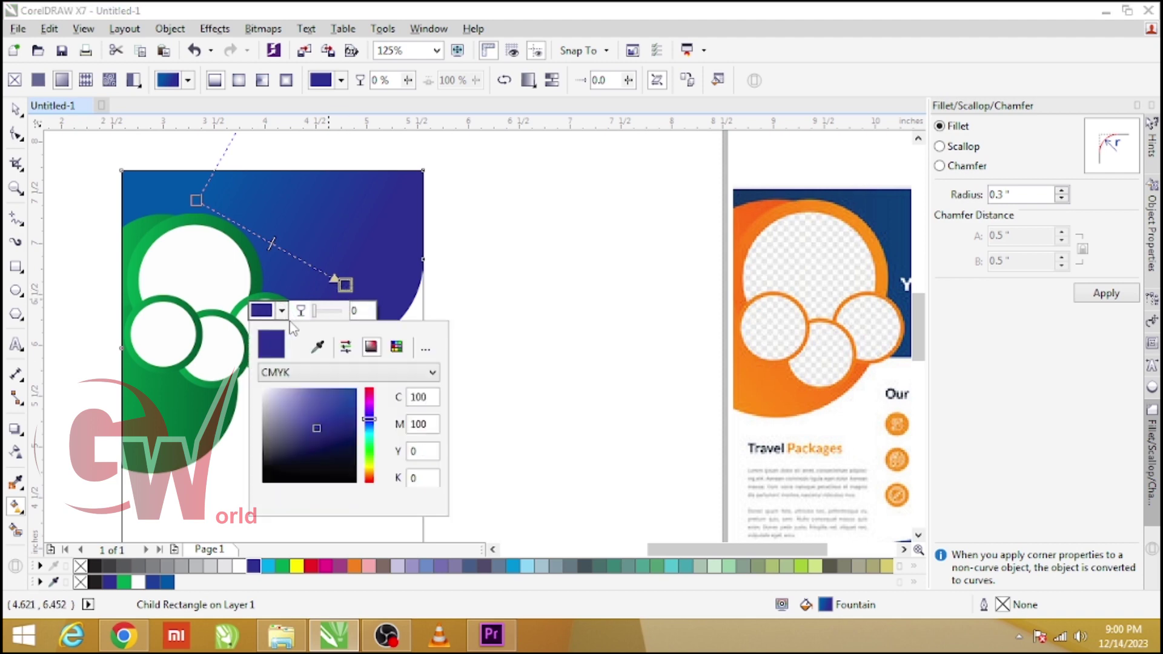
{"action": "left_click", "coordinate": [344, 435]}
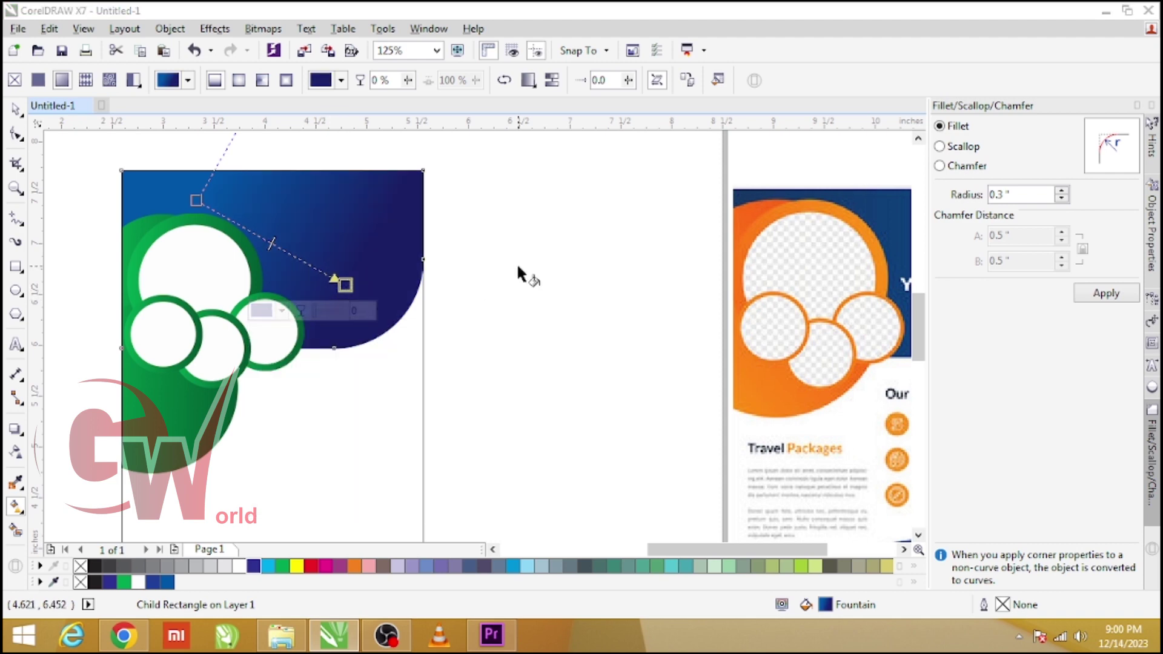
{"action": "scroll", "coordinate": [427, 245], "scroll_direction": "down", "scroll_amount": 2}
Step: Draw a rectangular strip across the bottom of the page
{"action": "left_click", "coordinate": [15, 115]}
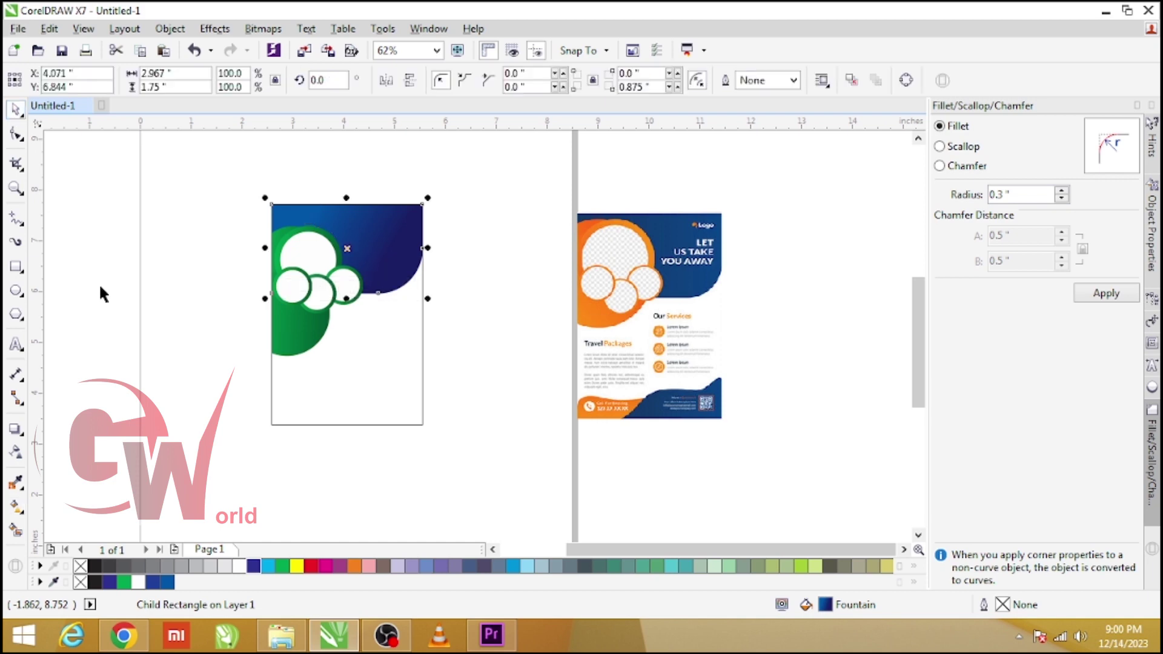
{"action": "left_click", "coordinate": [99, 283]}
{"action": "scroll", "coordinate": [386, 331], "scroll_direction": "up", "scroll_amount": 2}
{"action": "scroll", "coordinate": [389, 336], "scroll_direction": "down", "scroll_amount": 2}
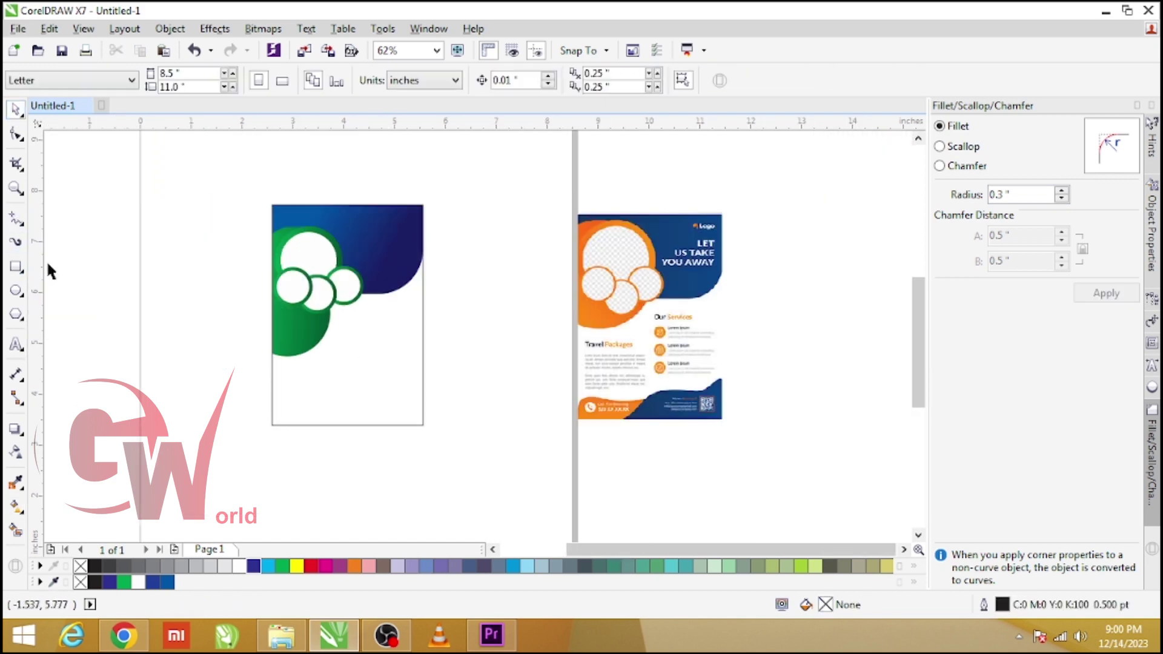
{"action": "left_click", "coordinate": [23, 227]}
{"action": "left_click", "coordinate": [68, 273]}
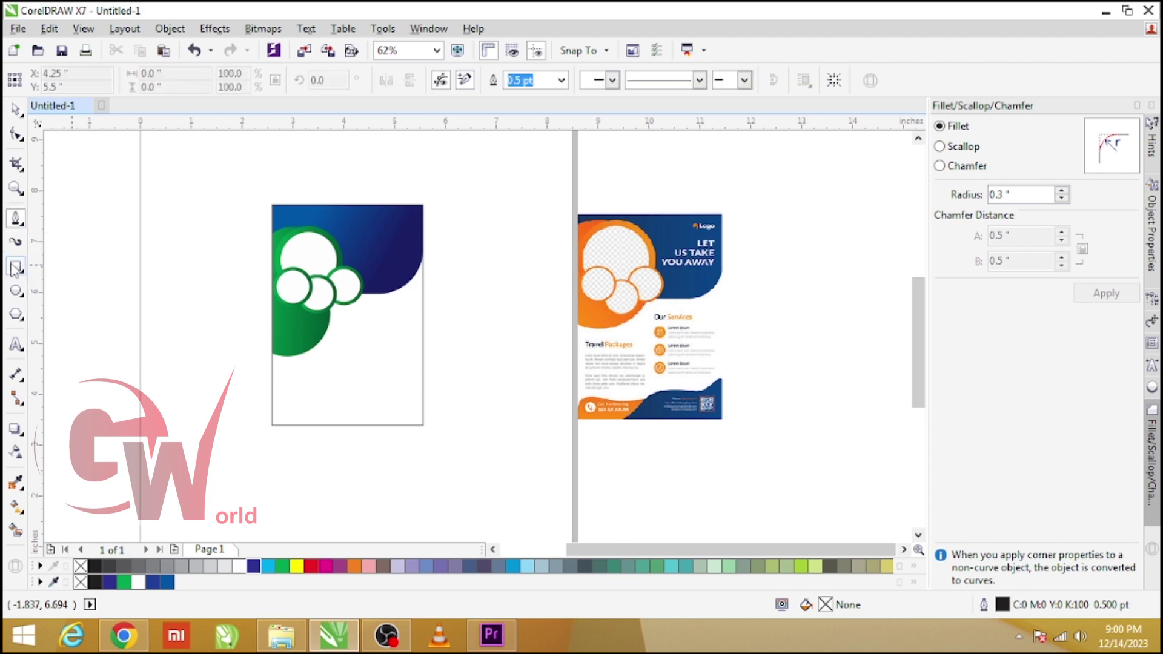
{"action": "left_click", "coordinate": [15, 267]}
{"action": "left_click_drag", "start_coordinate": [272, 390], "coordinate": [422, 426]}
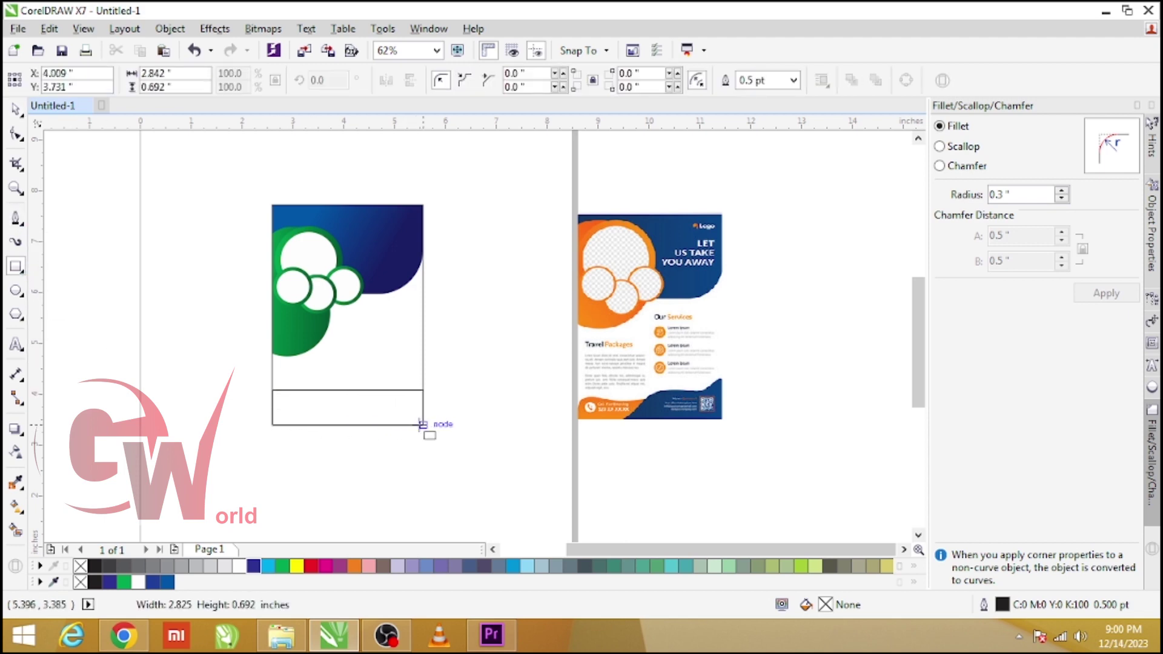
Step: Convert the strip to curves, slant its top edge, and copy the header's gradient onto it
{"action": "key", "text": "space"}
{"action": "key", "text": "ctrl+q"}
{"action": "key", "text": "F10"}
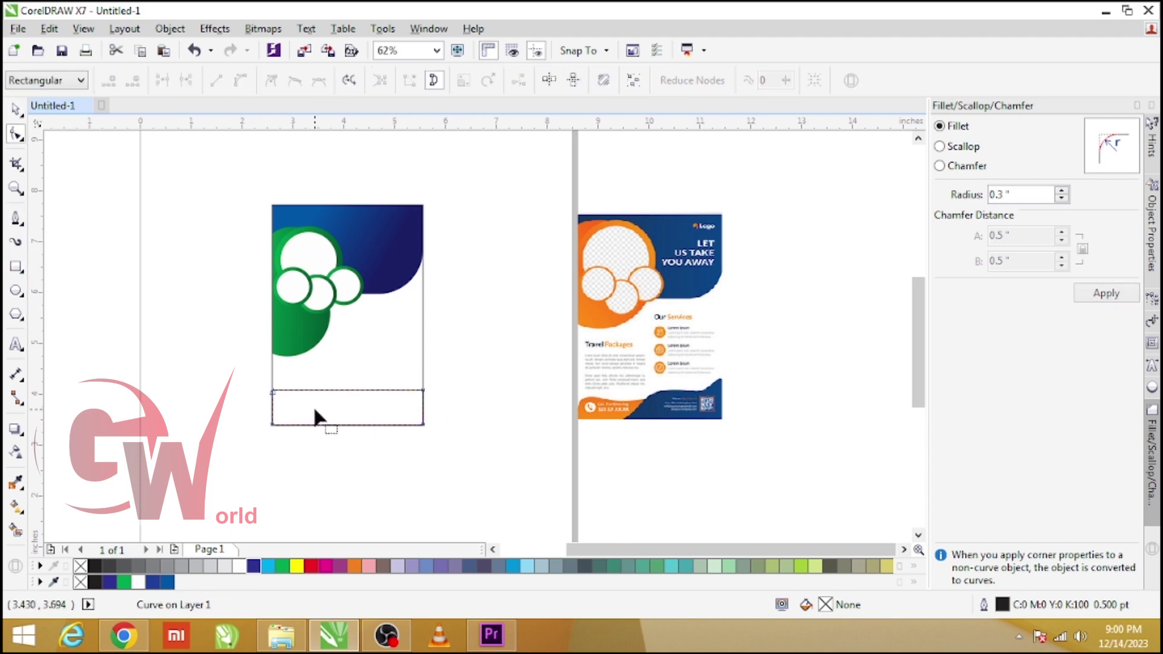
{"action": "left_click_drag", "start_coordinate": [272, 390], "coordinate": [272, 424]}
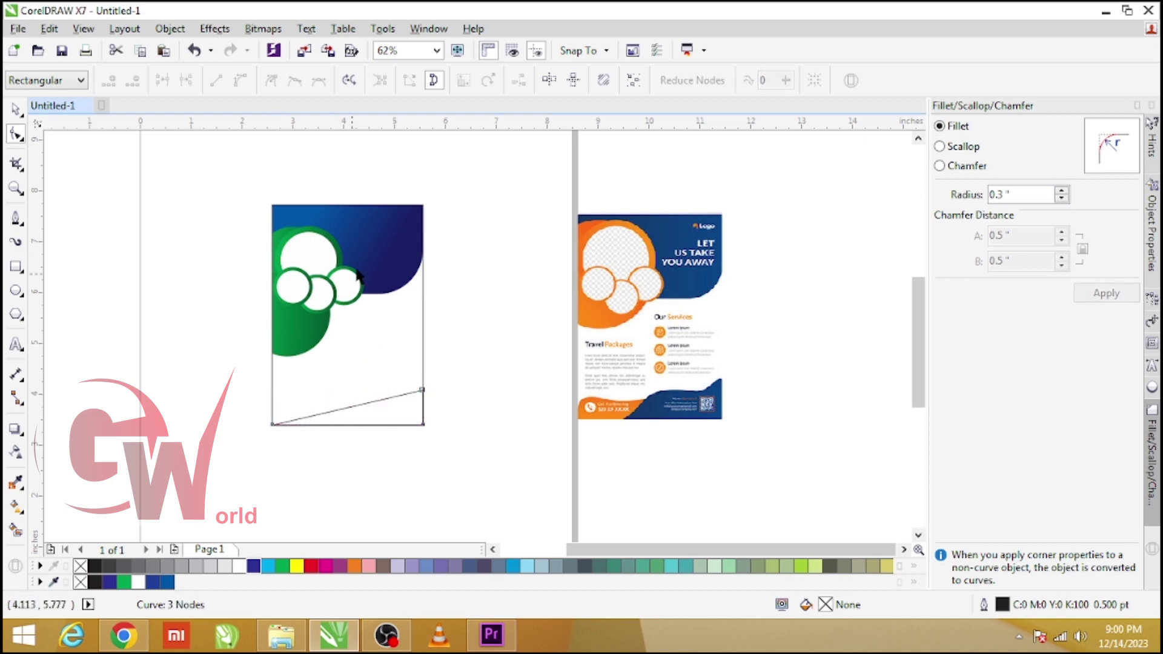
{"action": "key", "text": "space"}
{"action": "left_click", "coordinate": [379, 273]}
{"action": "left_click", "coordinate": [393, 255], "text": "ctrl"}
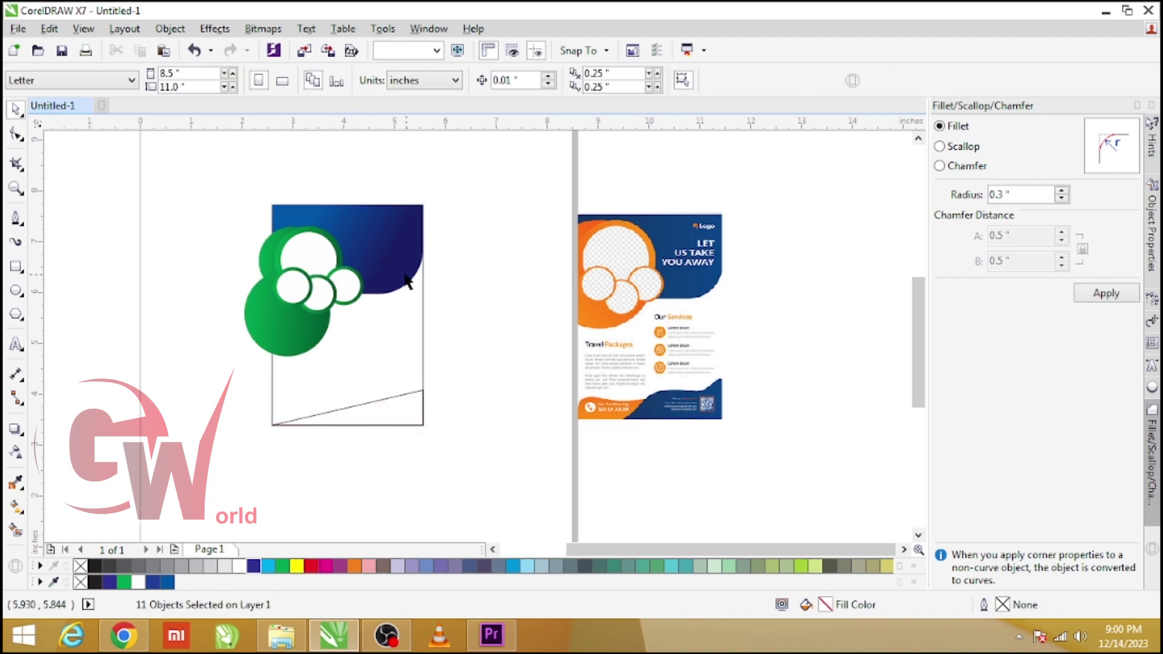
{"action": "left_click_drag", "start_coordinate": [393, 255], "coordinate": [387, 410]}
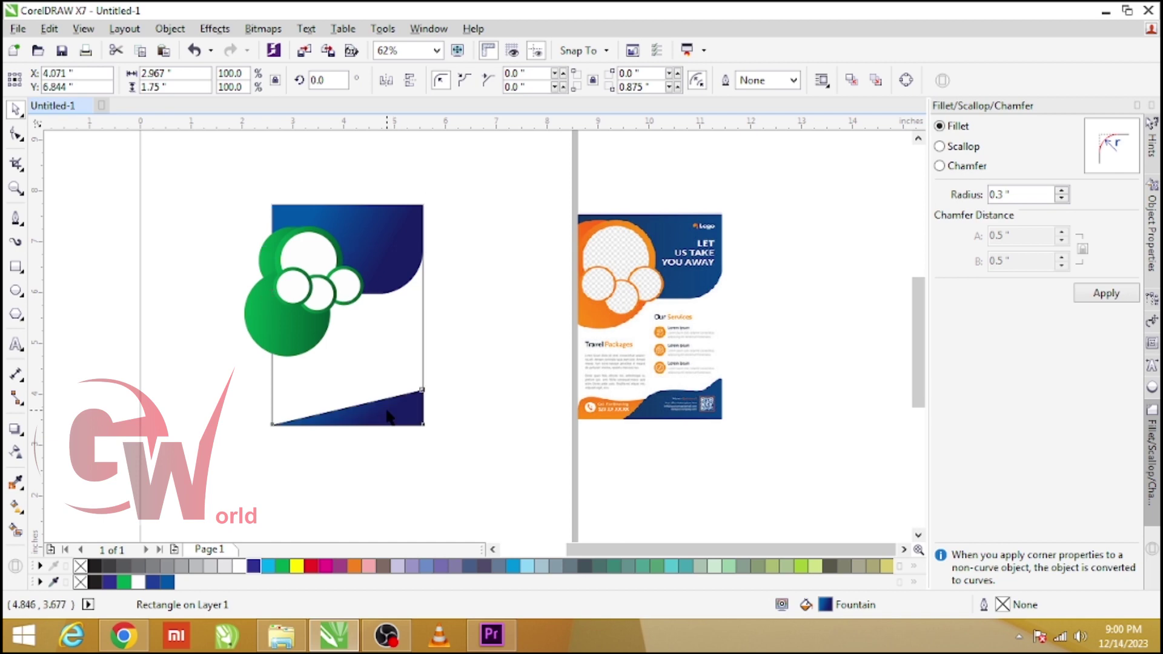
Step: Move the rightmost small ring down to the footer and PowerClip the shapes into the page frame
{"action": "scroll", "coordinate": [387, 411], "scroll_direction": "up", "scroll_amount": 2}
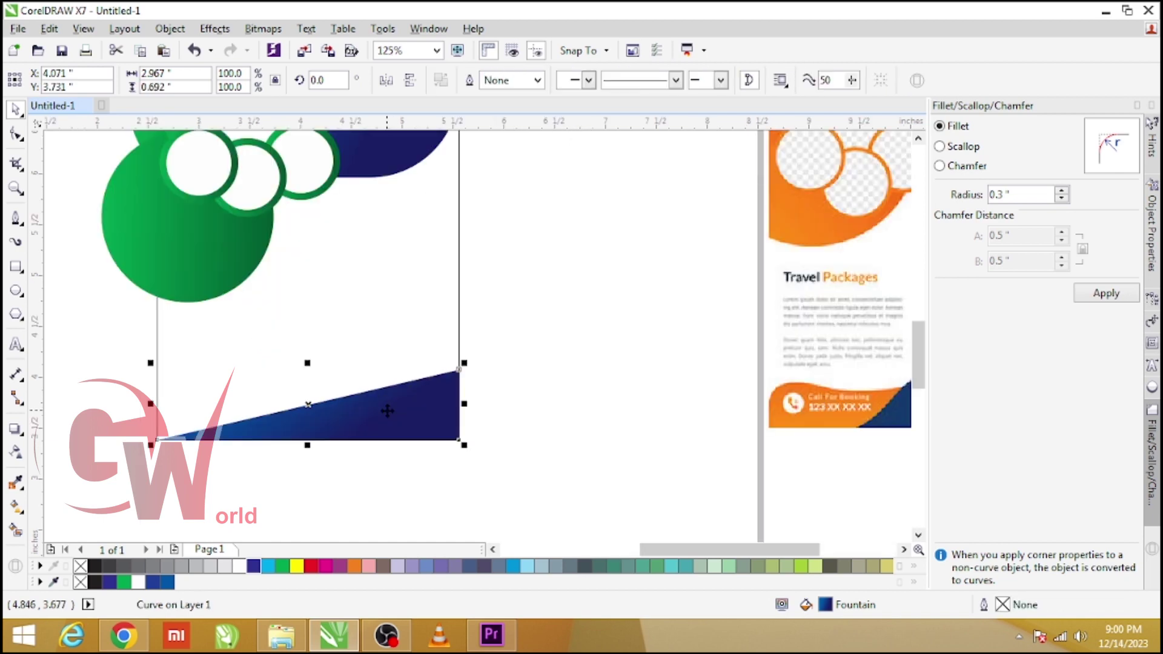
{"action": "left_click", "coordinate": [320, 193]}
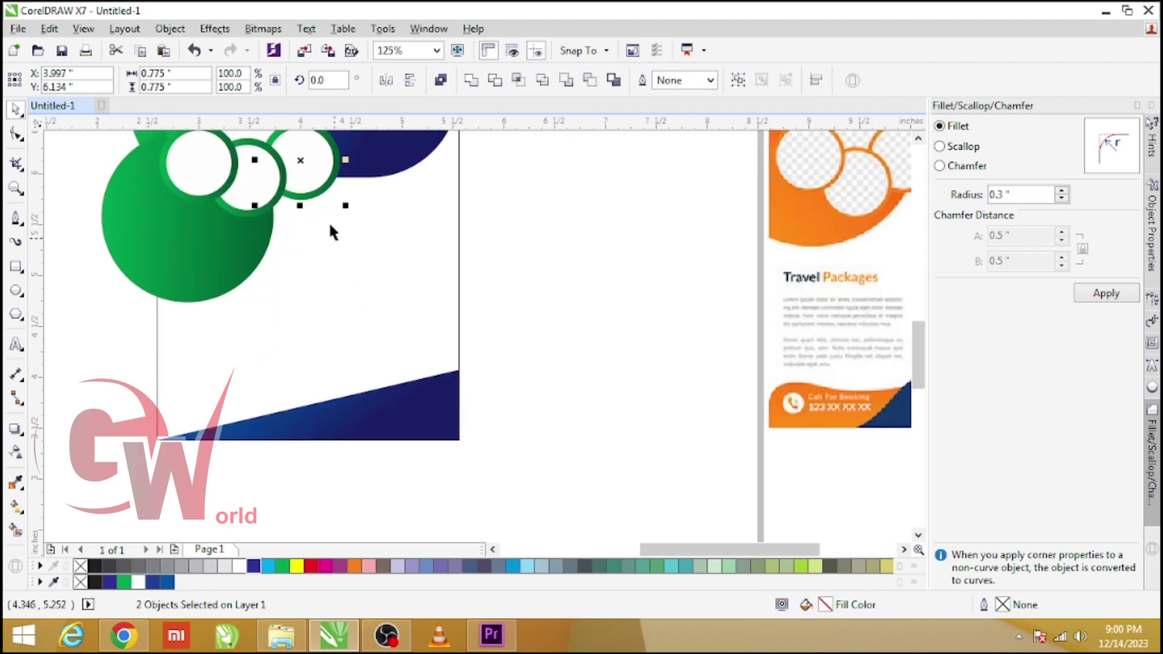
{"action": "mouse_move", "coordinate": [331, 230]}
{"action": "left_mouse_down"}
{"action": "mouse_move", "coordinate": [343, 319]}
{"action": "mouse_move", "coordinate": [424, 397]}
{"action": "left_mouse_up"}
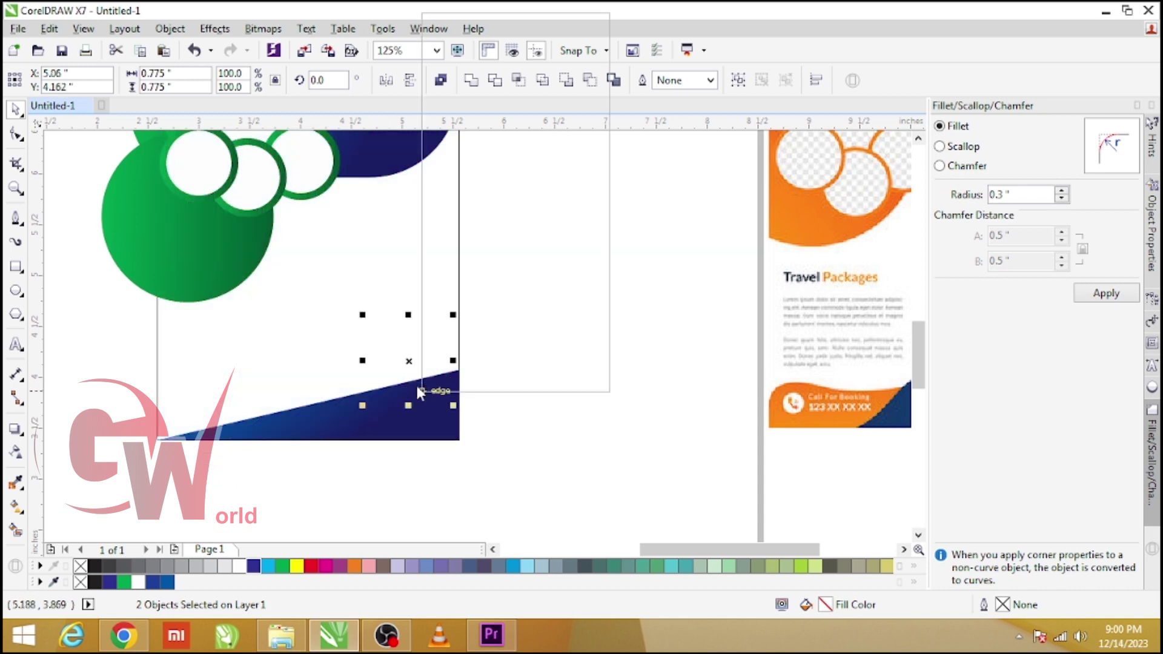
{"action": "right_click", "coordinate": [424, 397]}
{"action": "left_click", "coordinate": [493, 23]}
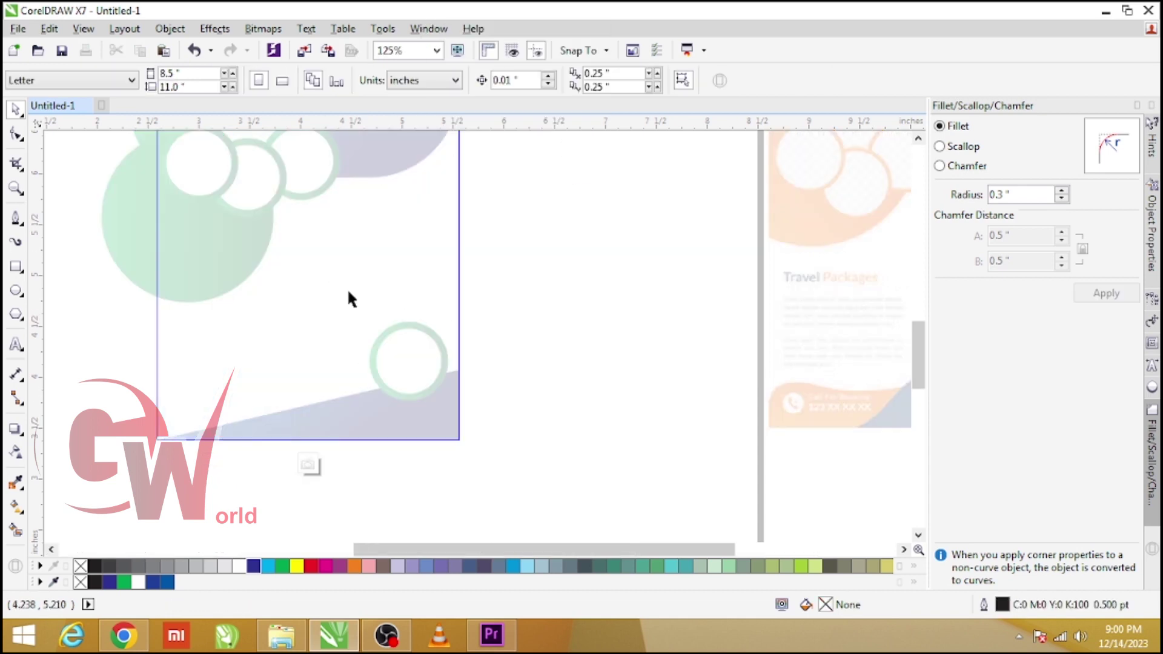
{"action": "left_click", "coordinate": [441, 365]}
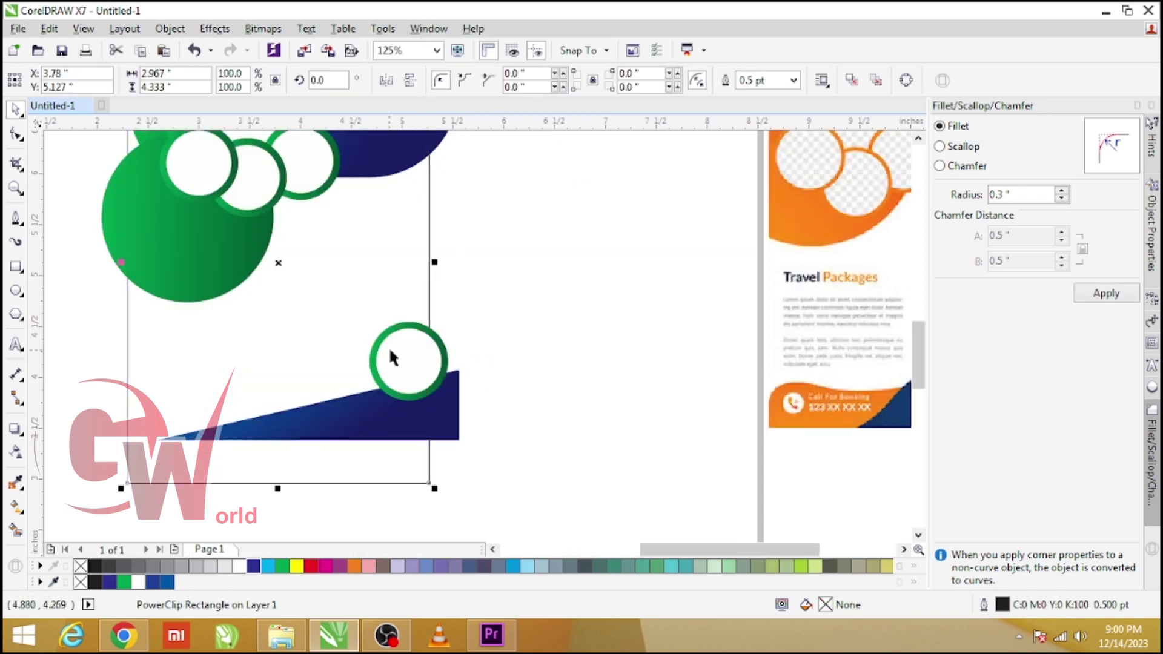
Step: Enlarge the lower green ring and add a smaller copy below-left of it
{"action": "left_click_drag", "start_coordinate": [485, 316], "coordinate": [364, 404]}
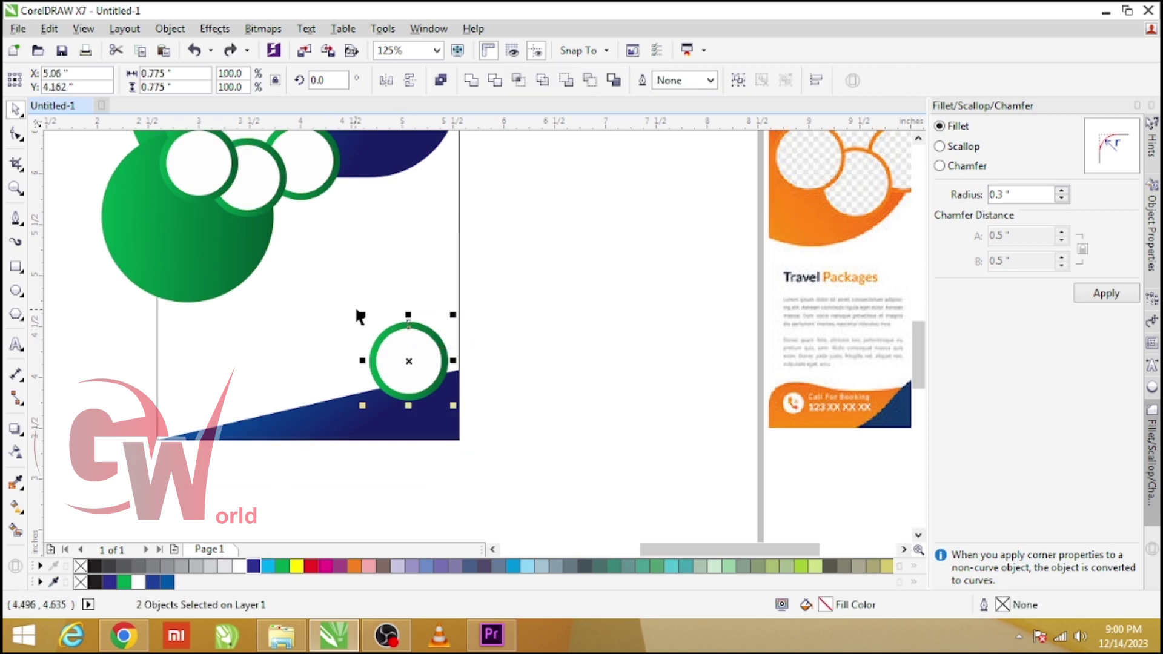
{"action": "left_click_drag", "start_coordinate": [366, 315], "coordinate": [328, 277]}
{"action": "mouse_move", "coordinate": [371, 337]}
{"action": "left_mouse_down"}
{"action": "mouse_move", "coordinate": [310, 381]}
{"action": "mouse_move", "coordinate": [359, 284]}
{"action": "left_mouse_up"}
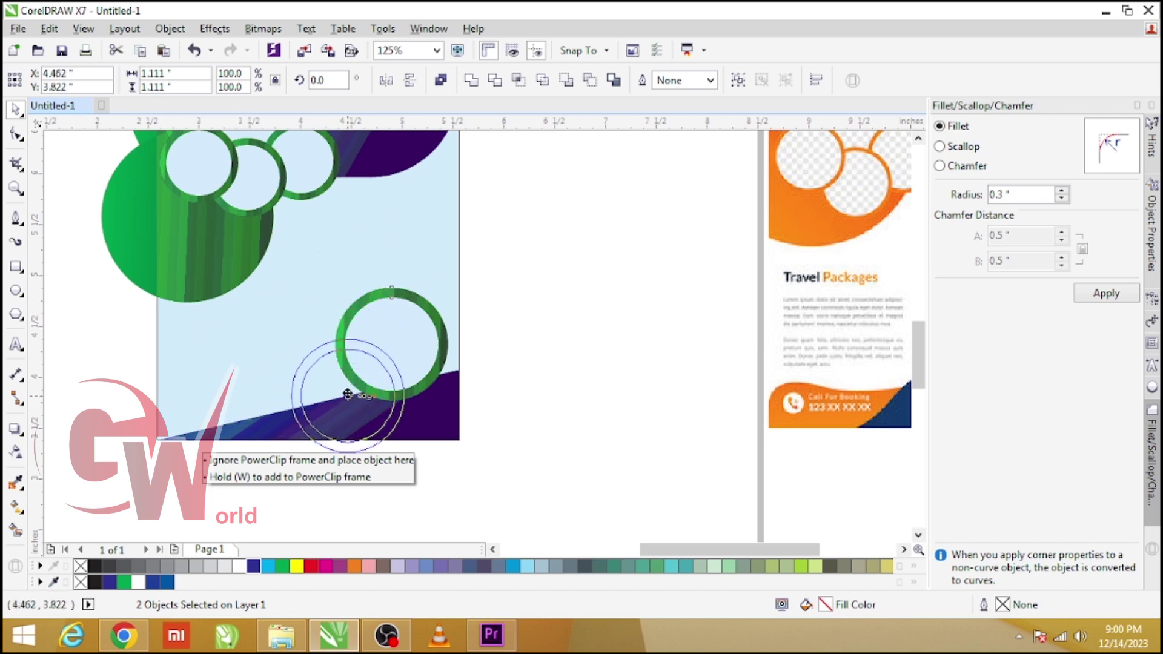
{"action": "left_click_drag", "start_coordinate": [358, 285], "coordinate": [351, 383]}
{"action": "left_click_drag", "start_coordinate": [414, 446], "coordinate": [383, 431]}
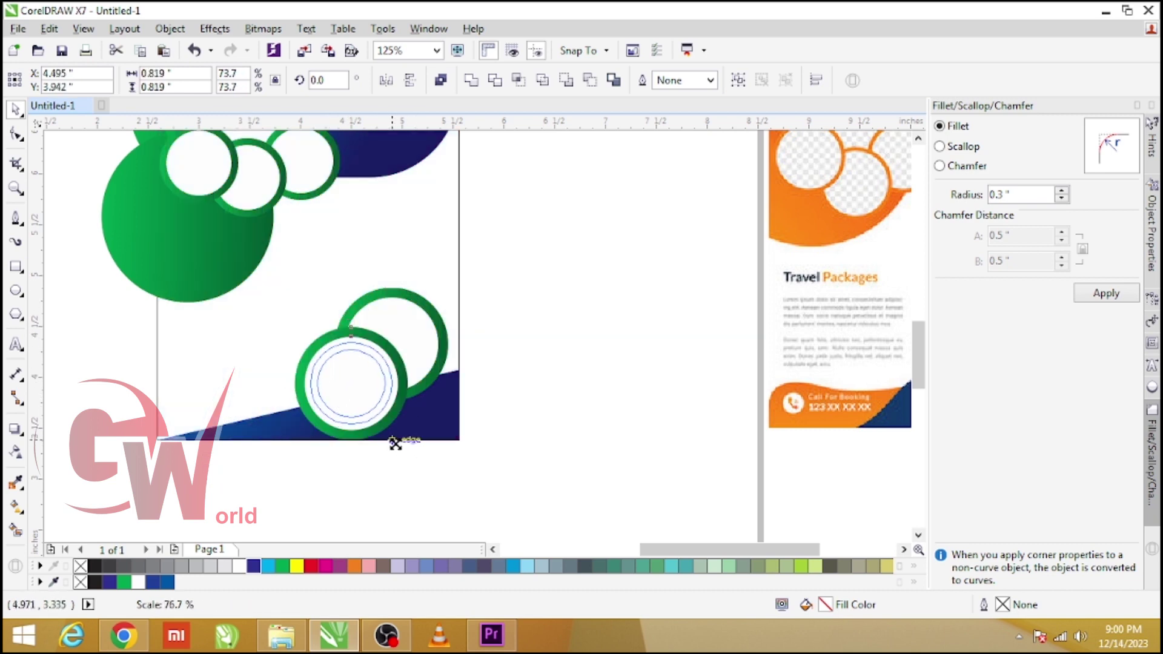
{"action": "left_click", "coordinate": [353, 464]}
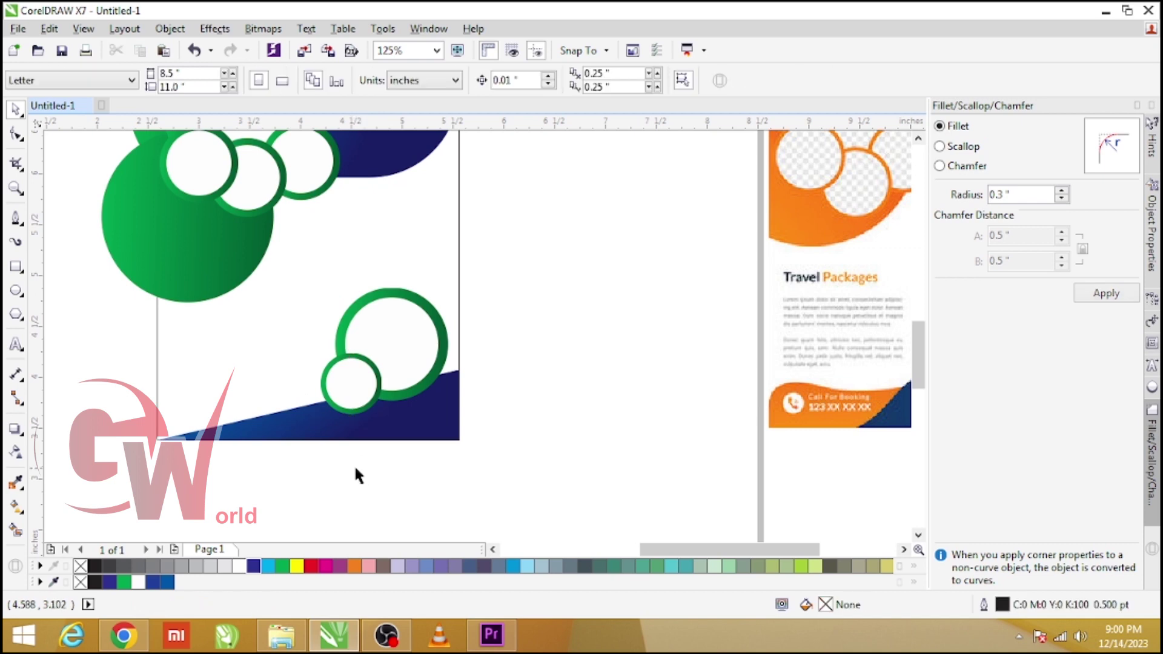
{"action": "left_click", "coordinate": [300, 424]}
Step: Raise the blue wedge, pull its bottom-left node down, and reposition the large green circle
{"action": "left_click_drag", "start_coordinate": [299, 423], "coordinate": [293, 410]}
{"action": "key", "text": "F10"}
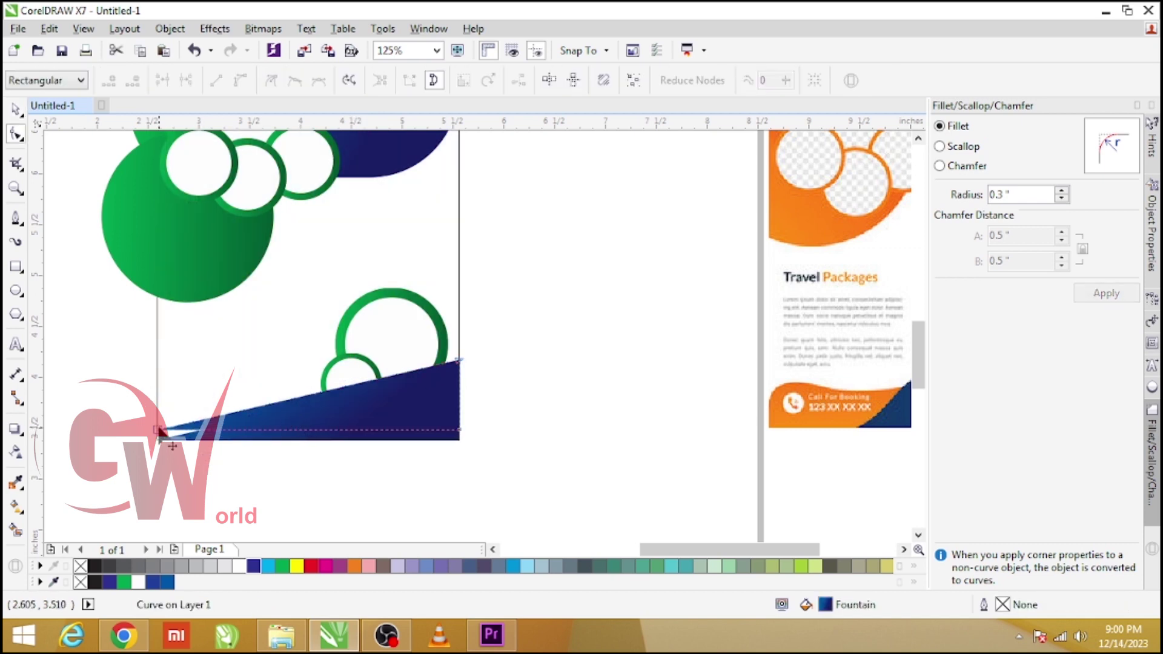
{"action": "left_click_drag", "start_coordinate": [158, 436], "coordinate": [162, 445]}
{"action": "key", "text": "space"}
{"action": "left_click", "coordinate": [224, 270]}
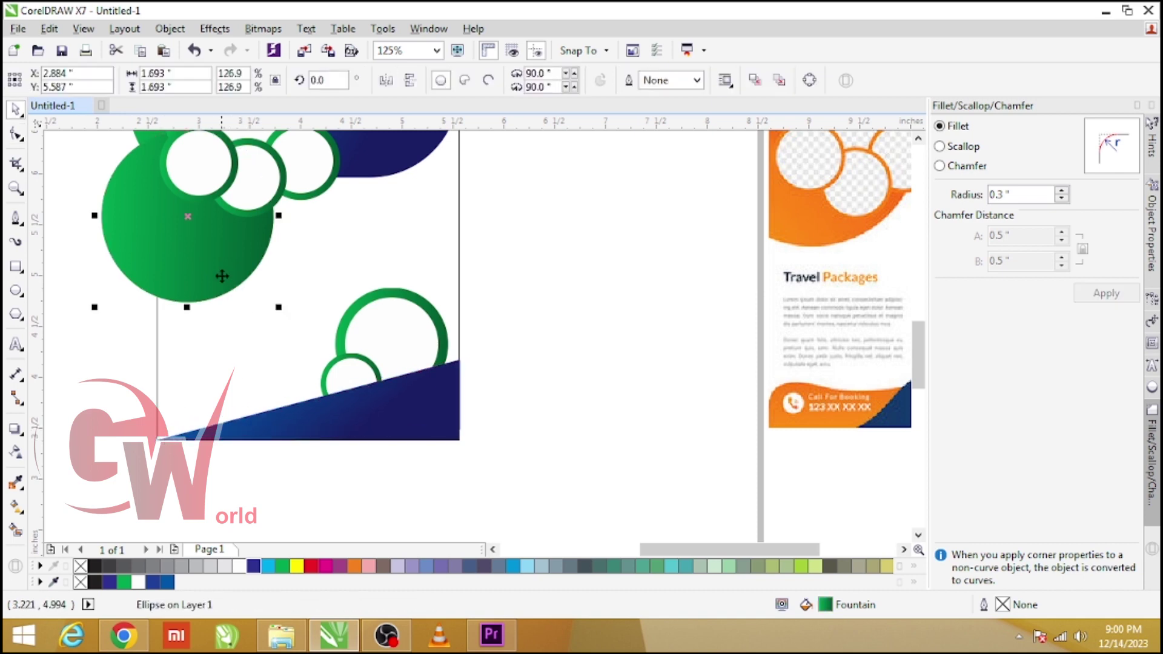
{"action": "left_click_drag", "start_coordinate": [224, 270], "coordinate": [288, 385]}
Step: Finish the PowerClip contents edit and check the whole flyer design
{"action": "left_click", "coordinate": [333, 434]}
{"action": "left_click", "coordinate": [293, 408]}
{"action": "key", "text": "ctrl+Page_Up"}
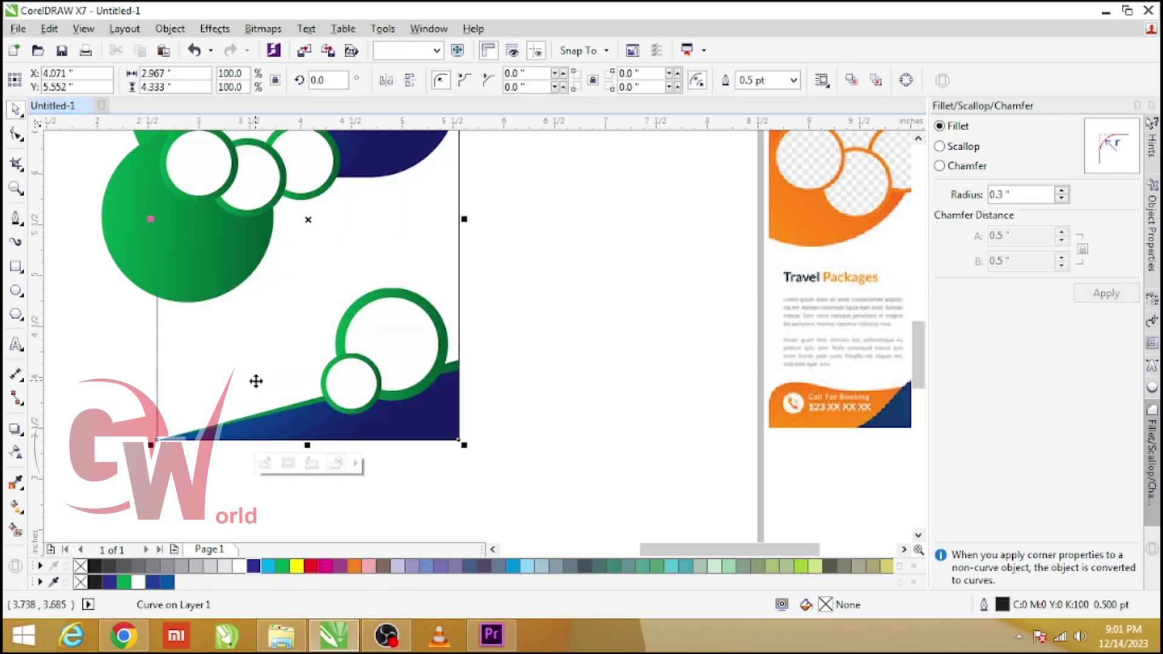
{"action": "left_click", "coordinate": [463, 447]}
{"action": "left_click", "coordinate": [391, 427]}
{"action": "scroll", "coordinate": [392, 428], "scroll_direction": "down", "scroll_amount": 1}
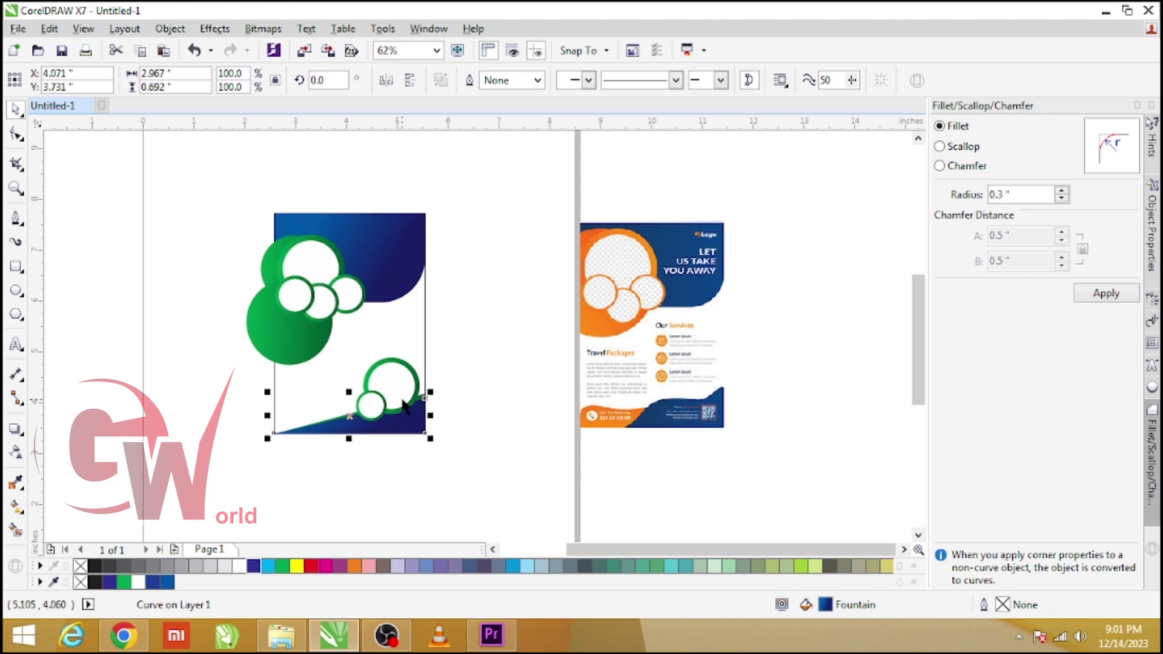
{"action": "mouse_move", "coordinate": [441, 194]}
{"action": "left_mouse_down"}
{"action": "mouse_move", "coordinate": [287, 432]}
{"action": "mouse_move", "coordinate": [315, 394]}
{"action": "left_mouse_up"}
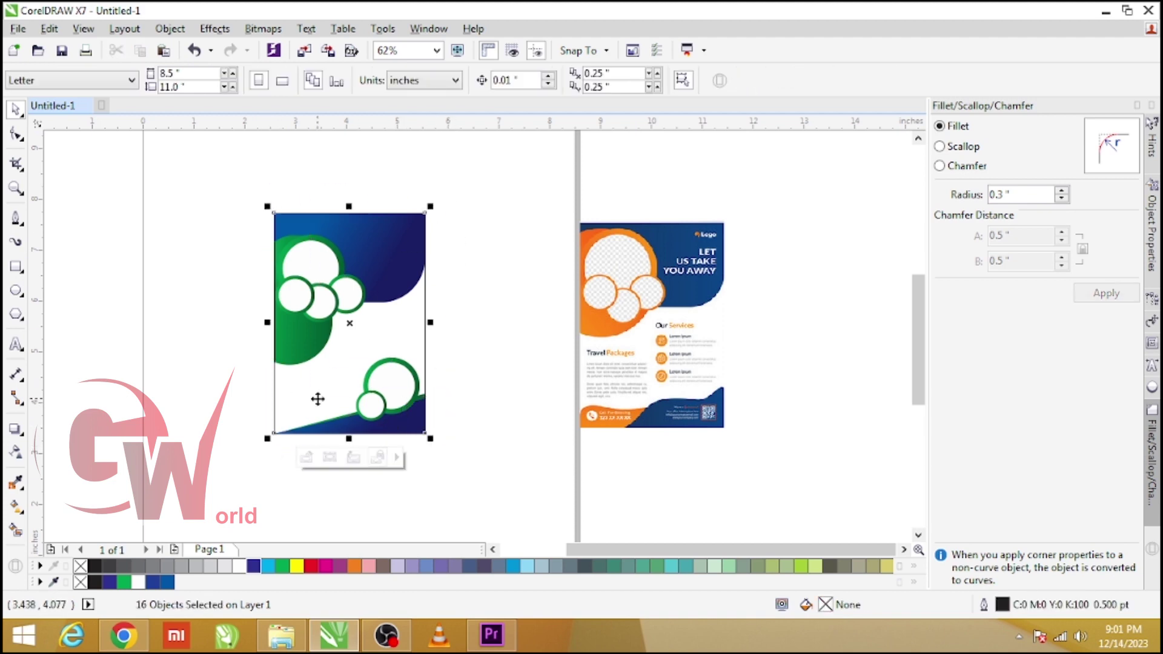
{"action": "left_click", "coordinate": [486, 382]}
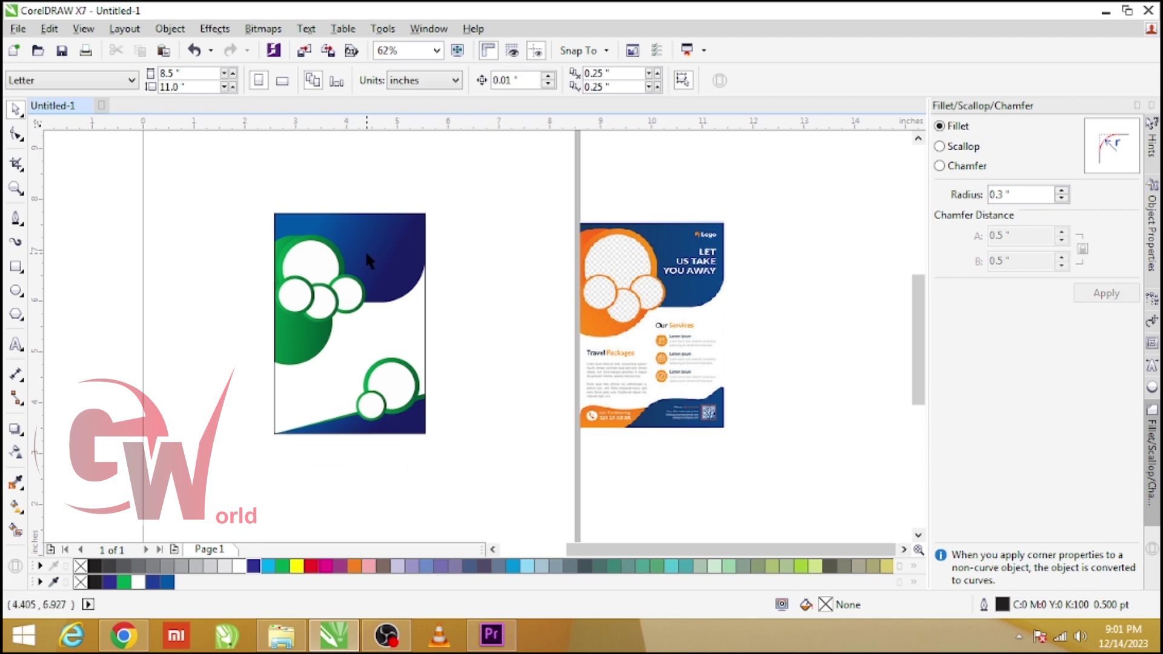
{"action": "scroll", "coordinate": [364, 250], "scroll_direction": "up", "scroll_amount": 2}
Step: Add the heading 'Place Your TEXT' in the blue header and make it white
{"action": "key", "text": "F8"}
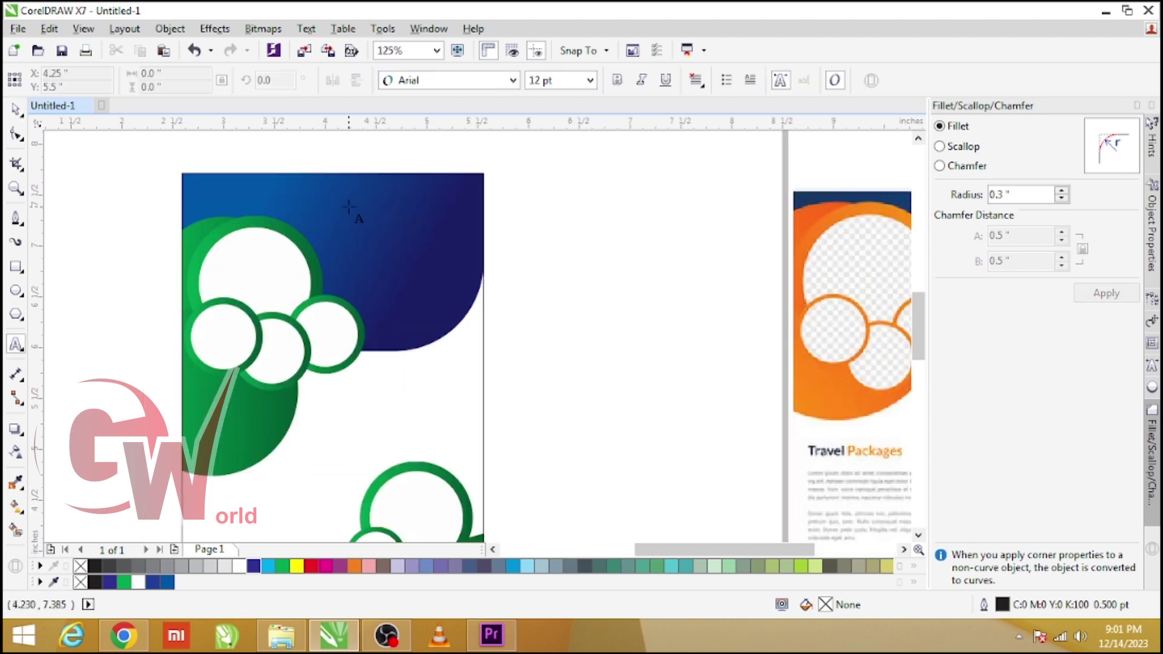
{"action": "left_click", "coordinate": [349, 207]}
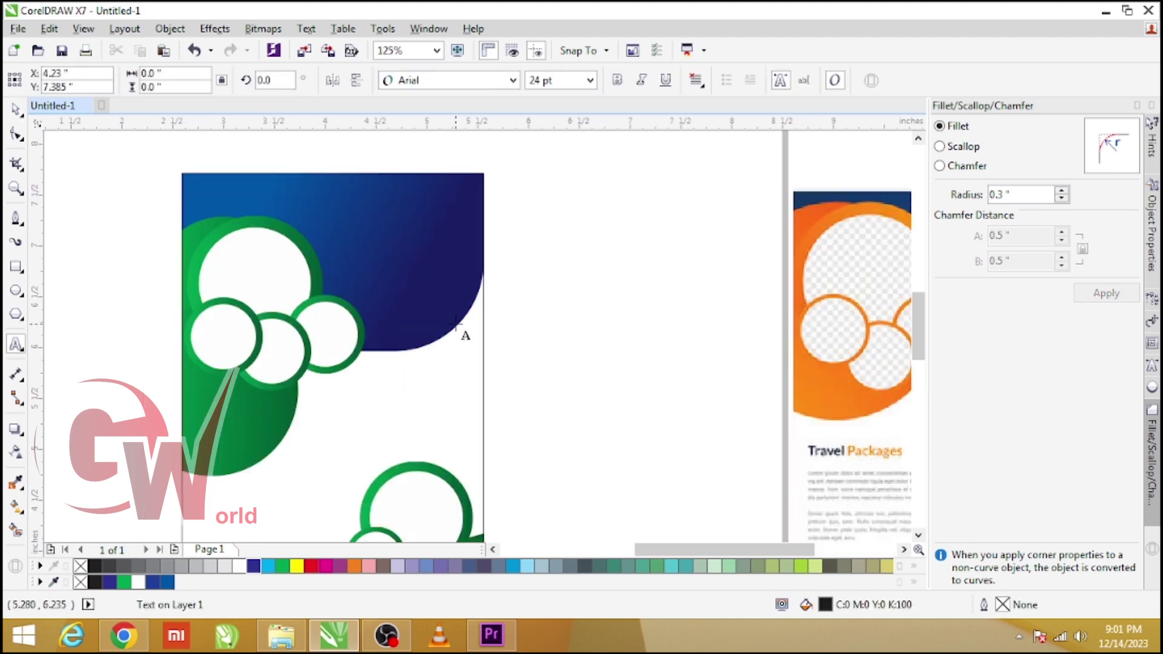
{"action": "type", "text": "Place Yo"}
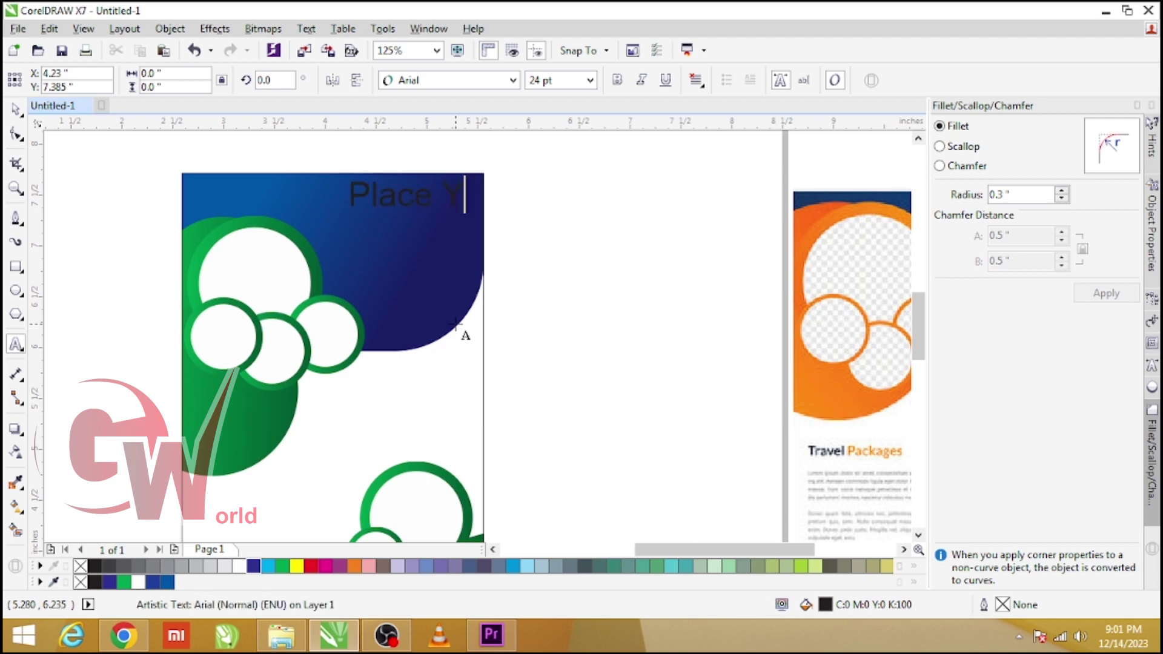
{"action": "type", "text": "ur "}
{"action": "type", "text": "TEXT"}
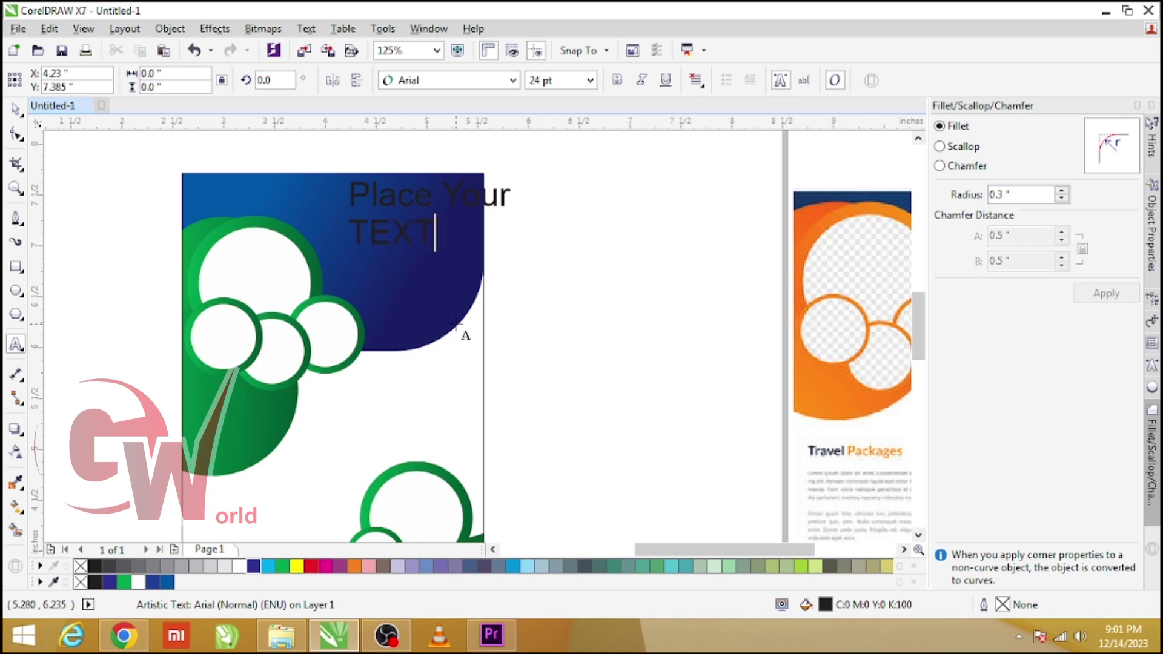
{"action": "key", "text": "ctrl+space"}
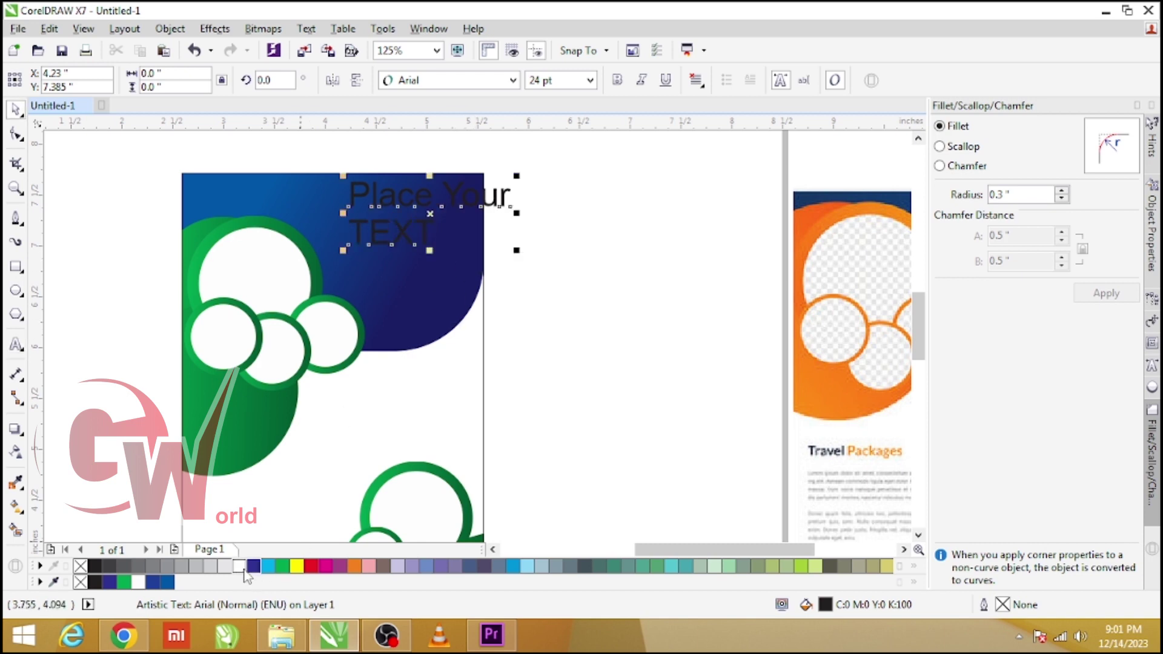
{"action": "left_click", "coordinate": [239, 566]}
Step: Right-align the heading, set it in Impact, and shift it left within the header
{"action": "left_click", "coordinate": [700, 85]}
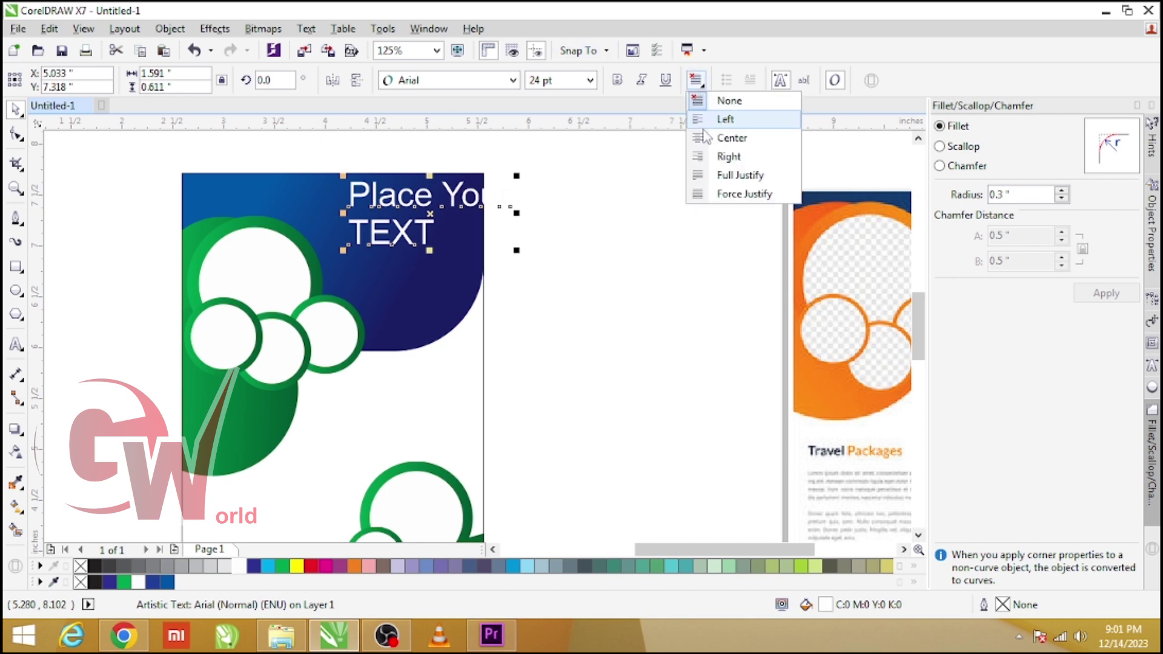
{"action": "left_click", "coordinate": [709, 156]}
{"action": "left_click", "coordinate": [445, 82]}
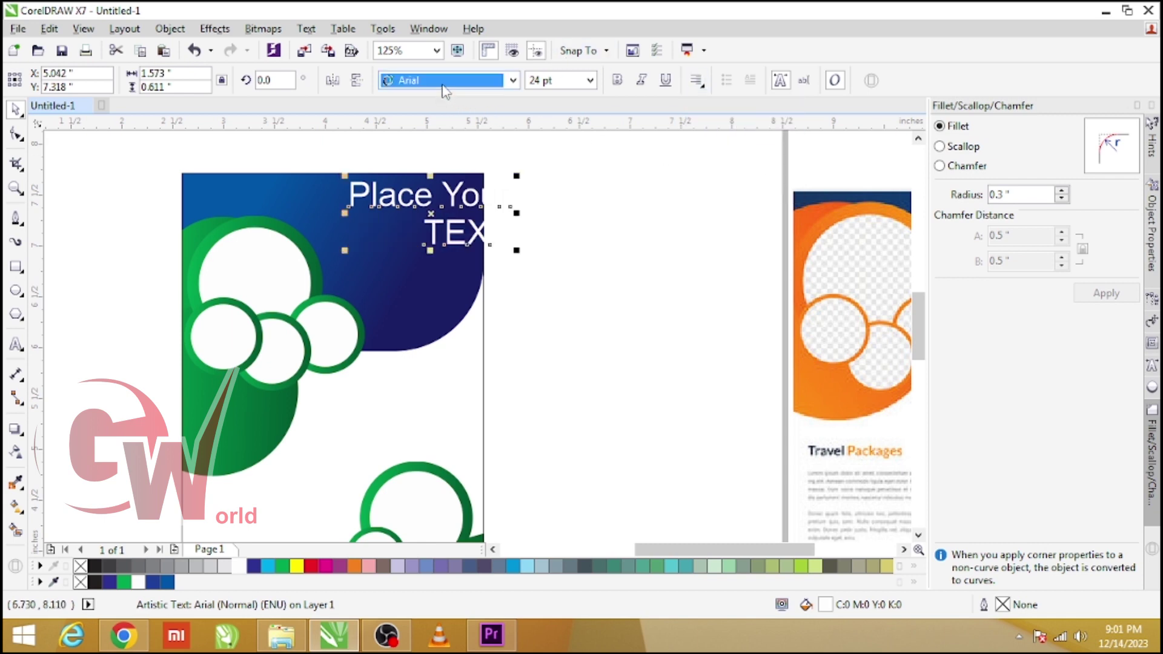
{"action": "left_click", "coordinate": [443, 85]}
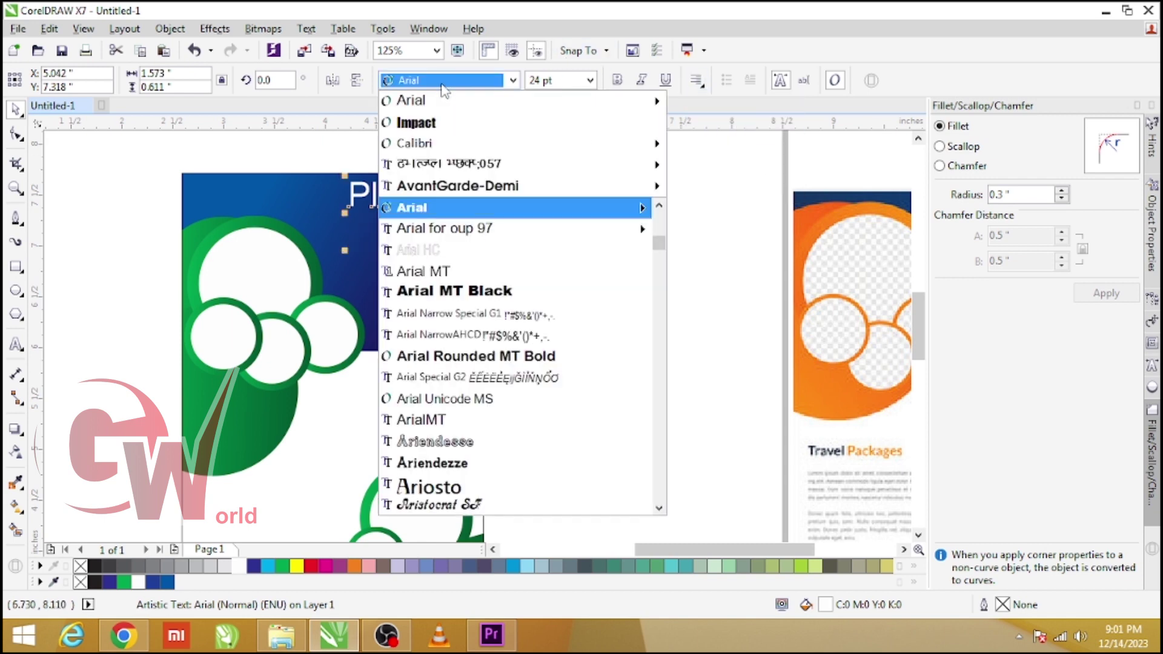
{"action": "left_click", "coordinate": [424, 121]}
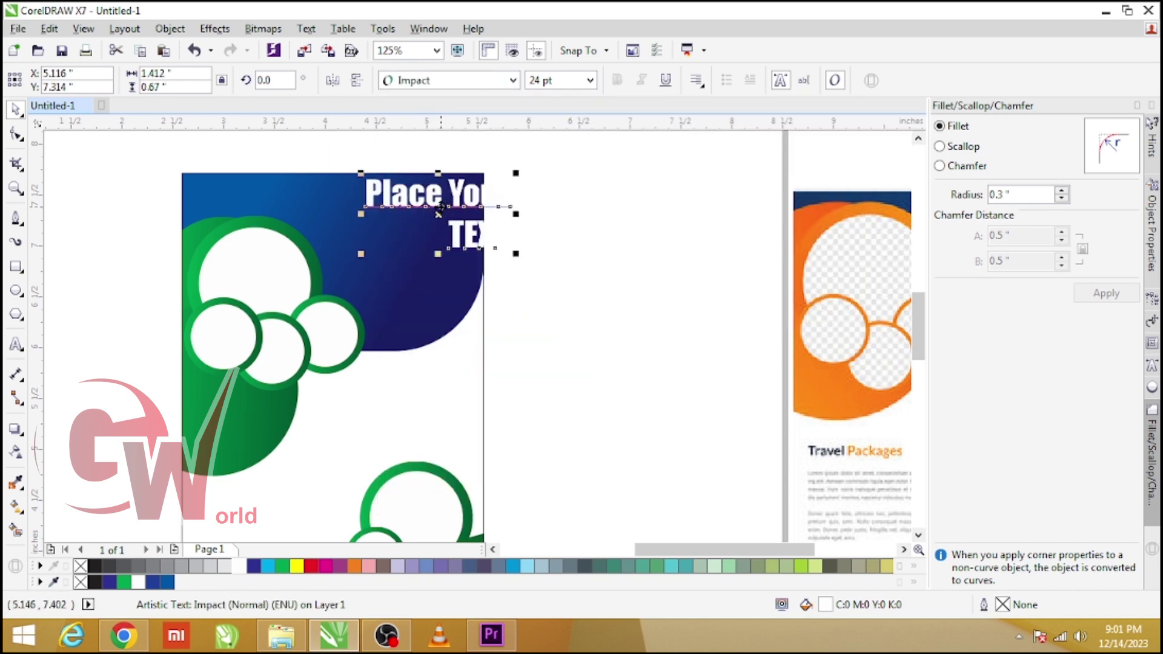
{"action": "left_click_drag", "start_coordinate": [441, 209], "coordinate": [394, 219]}
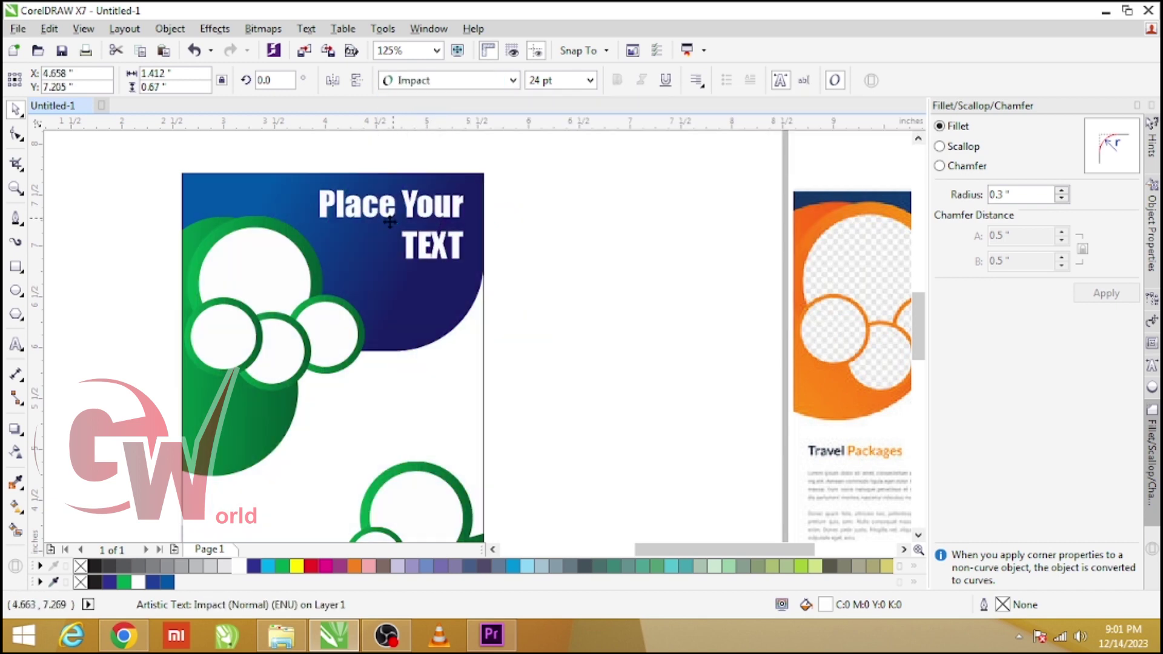
{"action": "left_click", "coordinate": [524, 330]}
{"action": "key", "text": "F3"}
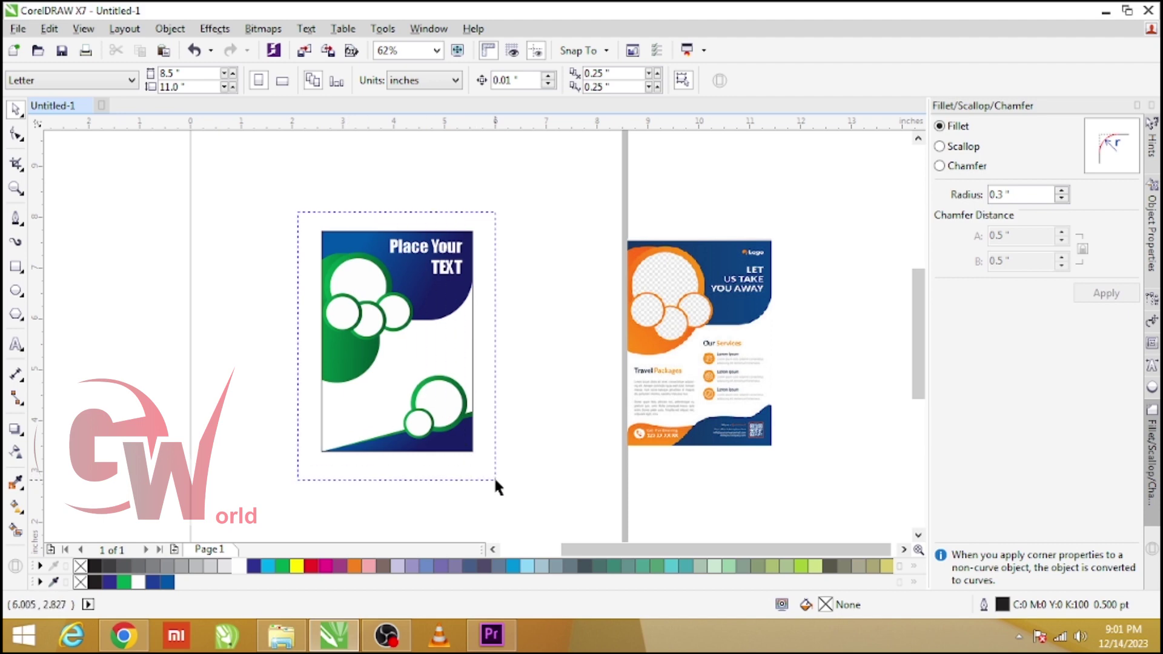
Step: Group the 'Place Your TEXT' heading with the rings and footer, then zoom to it and preview full screen
{"action": "left_click_drag", "start_coordinate": [353, 288], "coordinate": [499, 479]}
{"action": "key", "text": "ctrl+g"}
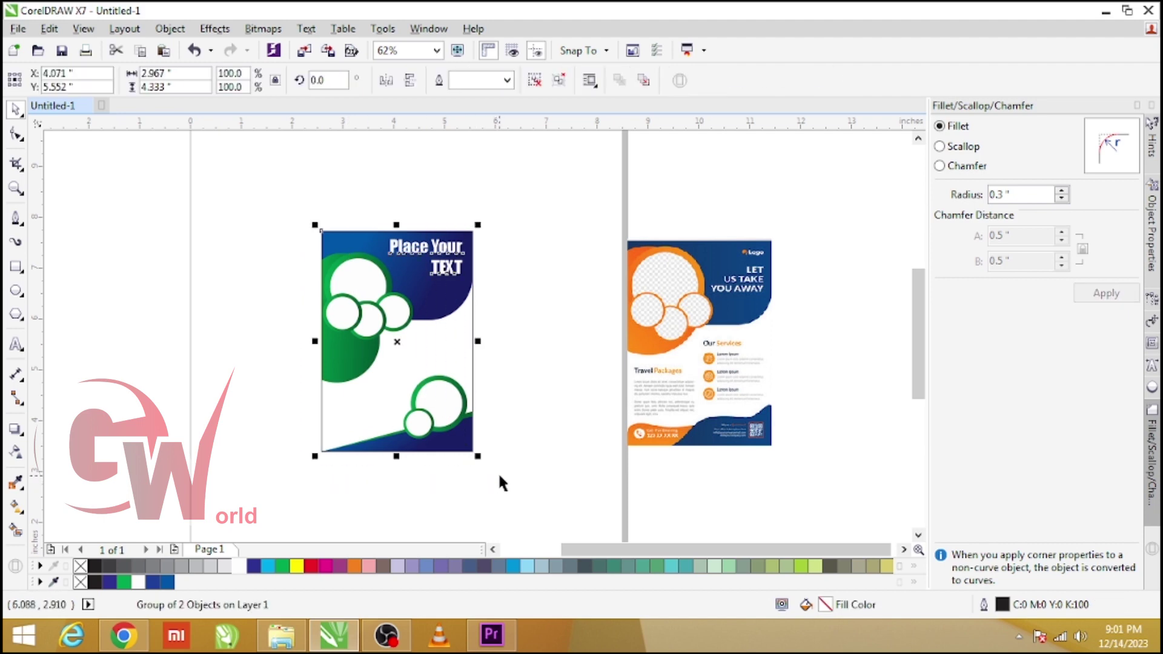
{"action": "key", "text": "shift+F2"}
{"action": "key", "text": "F9"}
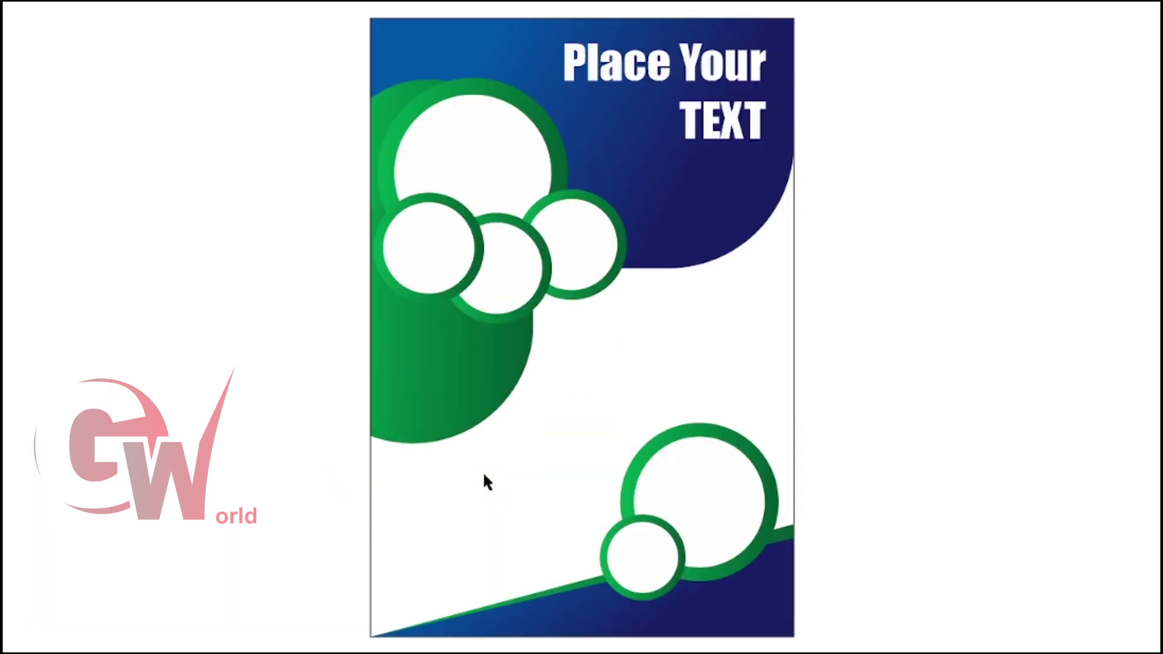